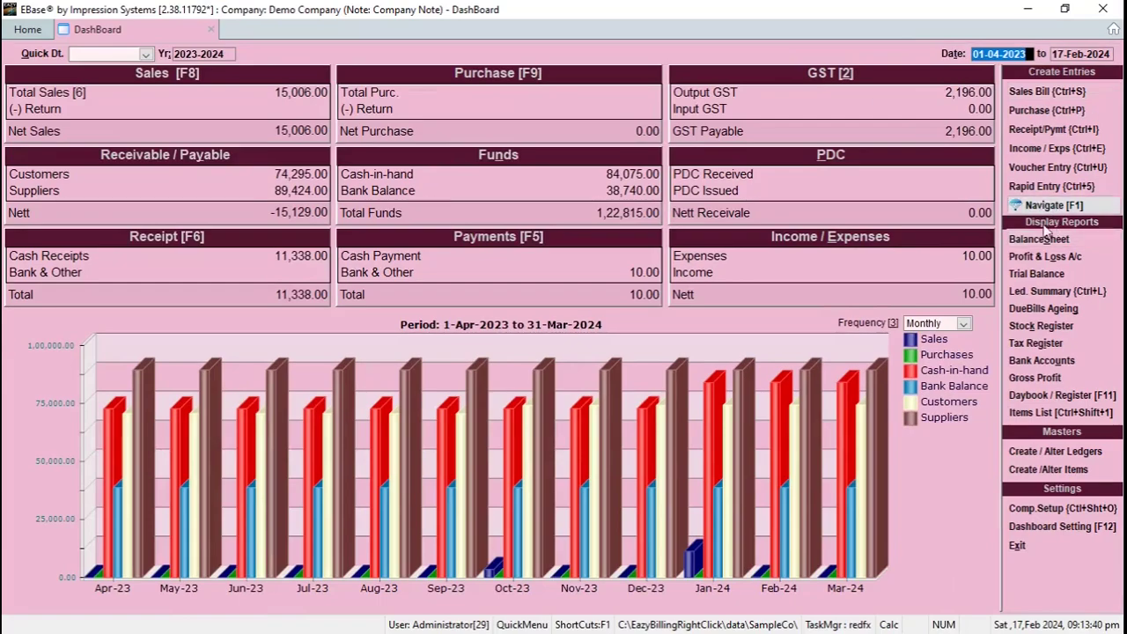
# Step: View the Balance Sheet and the Profit & Loss account from the dashboard
pyautogui.click(1041, 241)
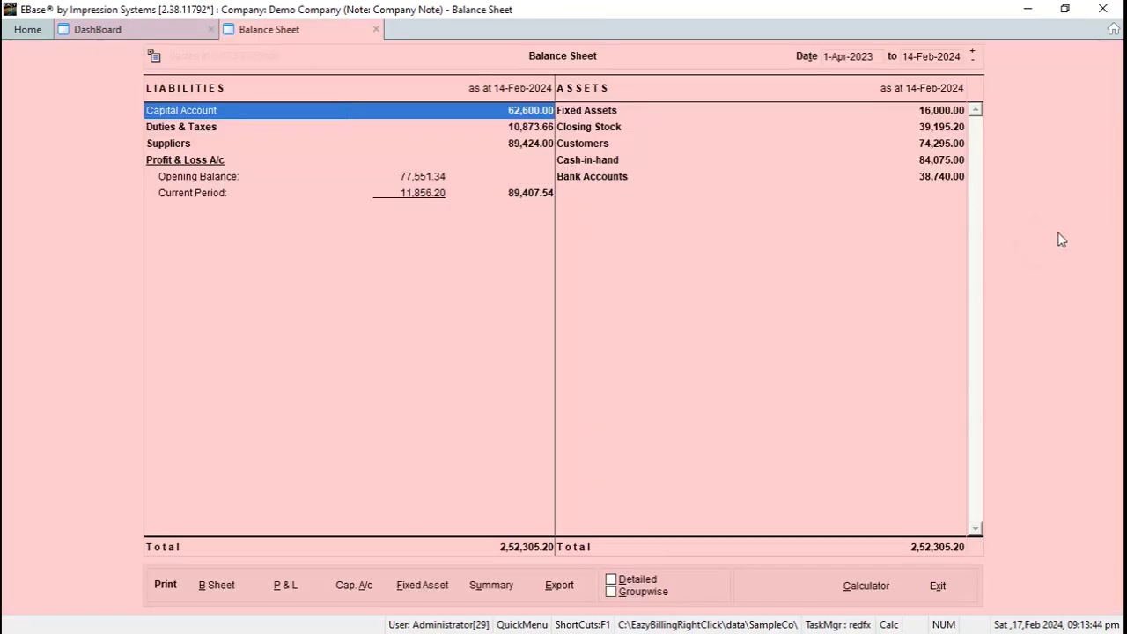
pyautogui.press('Escape')
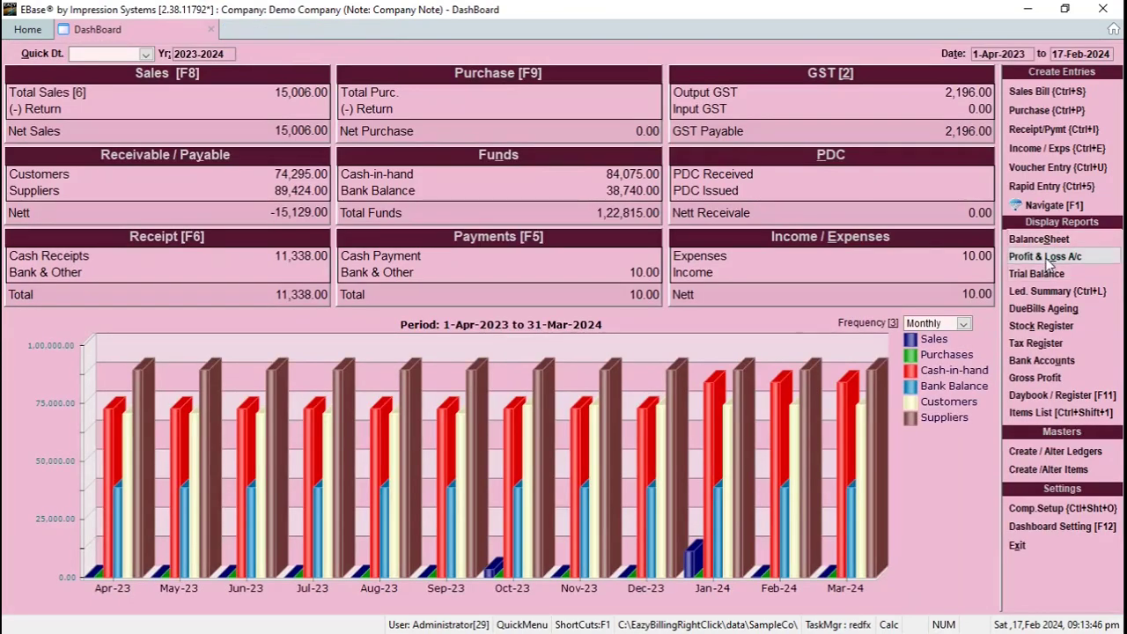
pyautogui.click(1046, 256)
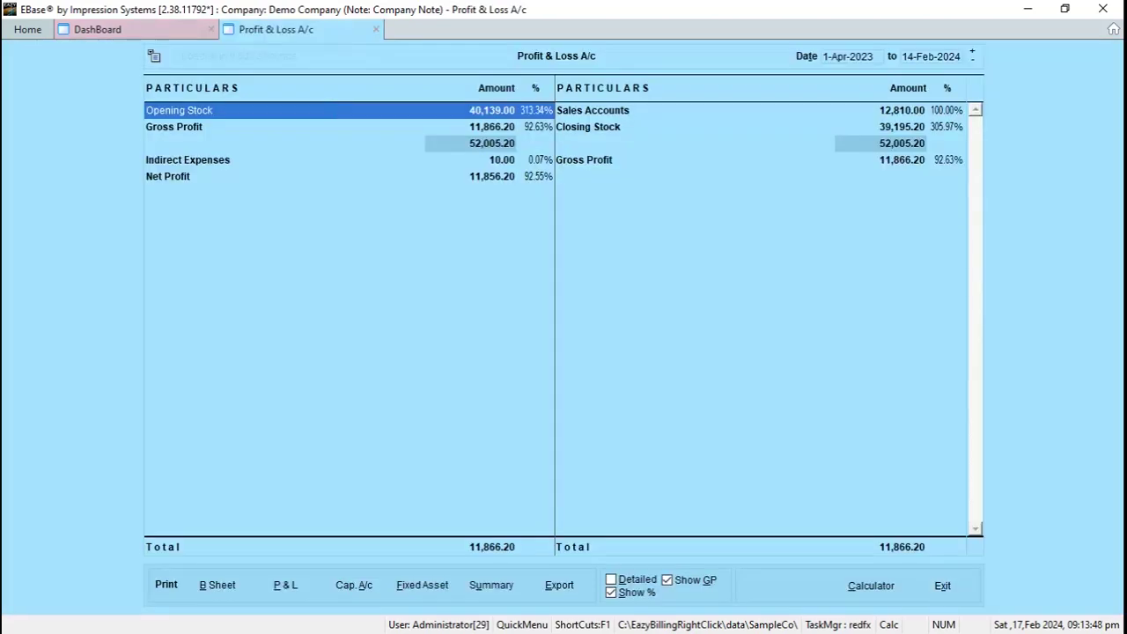
pyautogui.press('Escape')
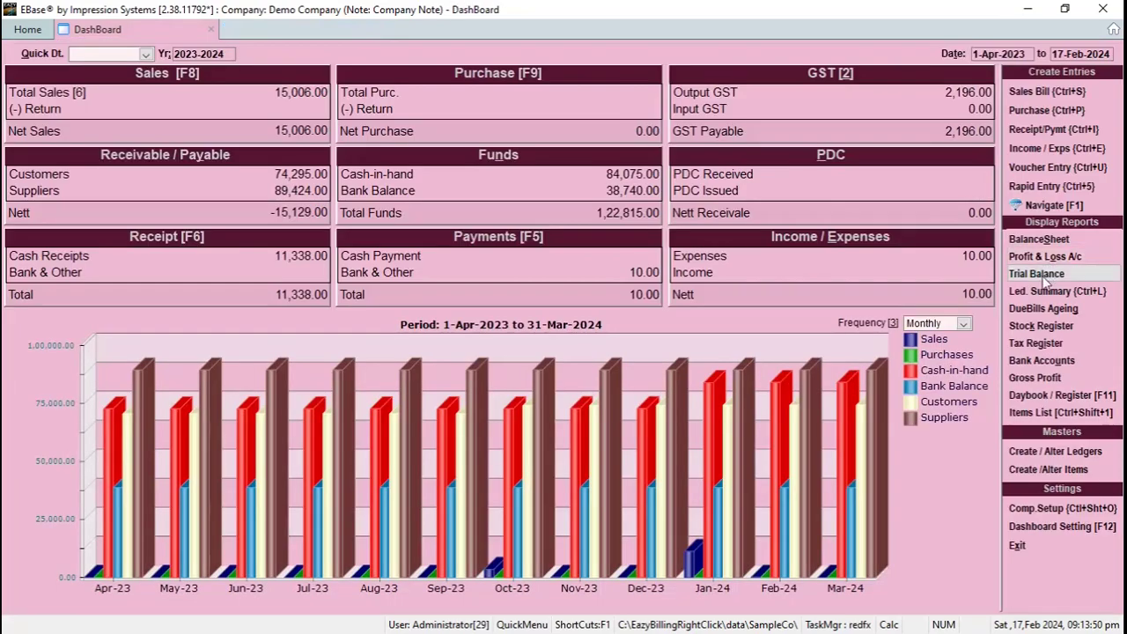
# Step: View the Trial Balance and the party-wise due bills ageing report, closing the dashboard when finished
pyautogui.click(1045, 276)
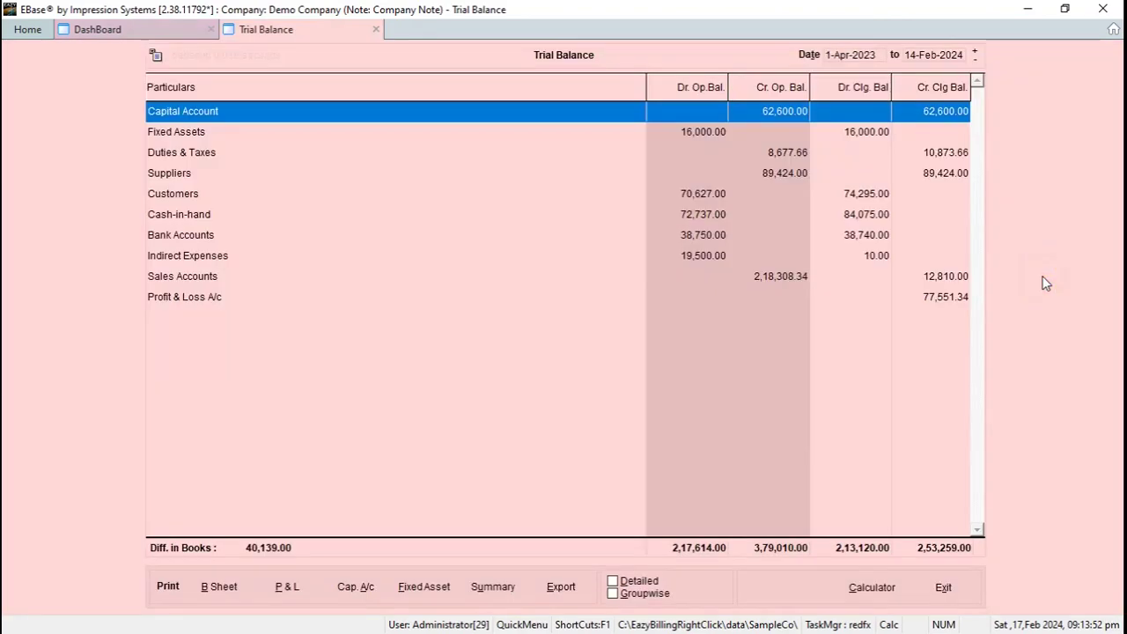
pyautogui.press('Escape')
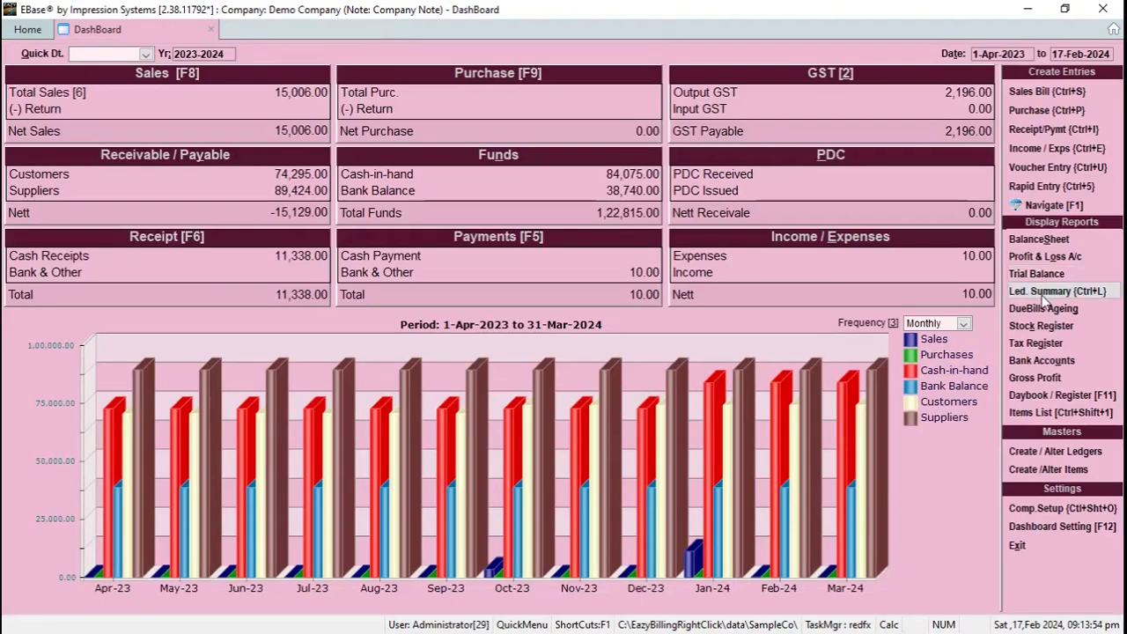
pyautogui.click(1043, 309)
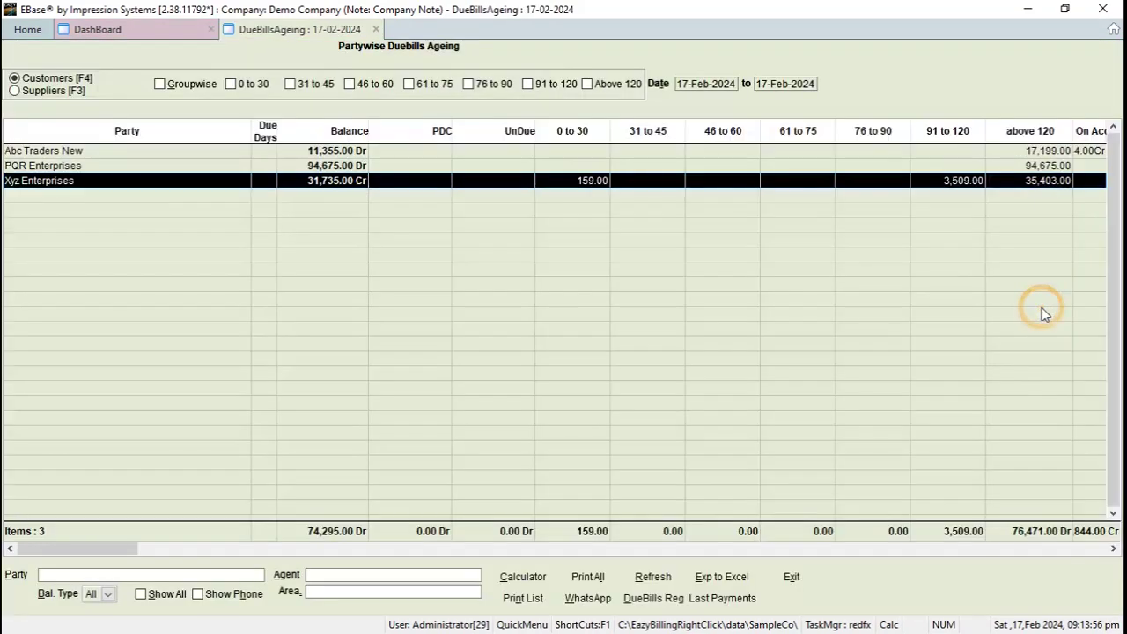
pyautogui.press('Escape')
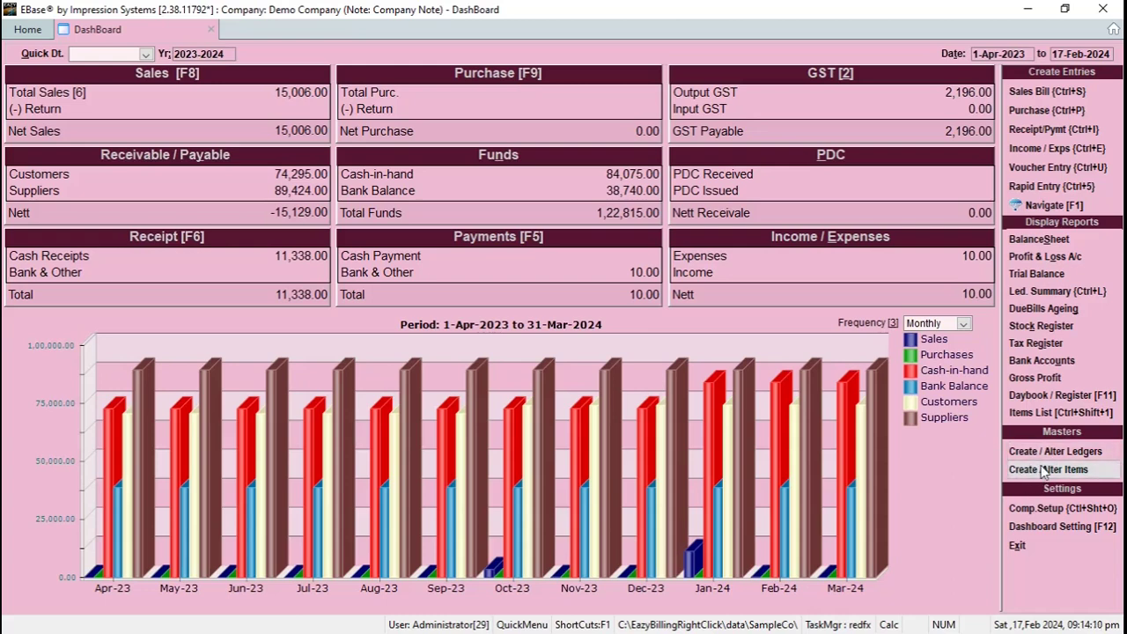
pyautogui.press('Escape')
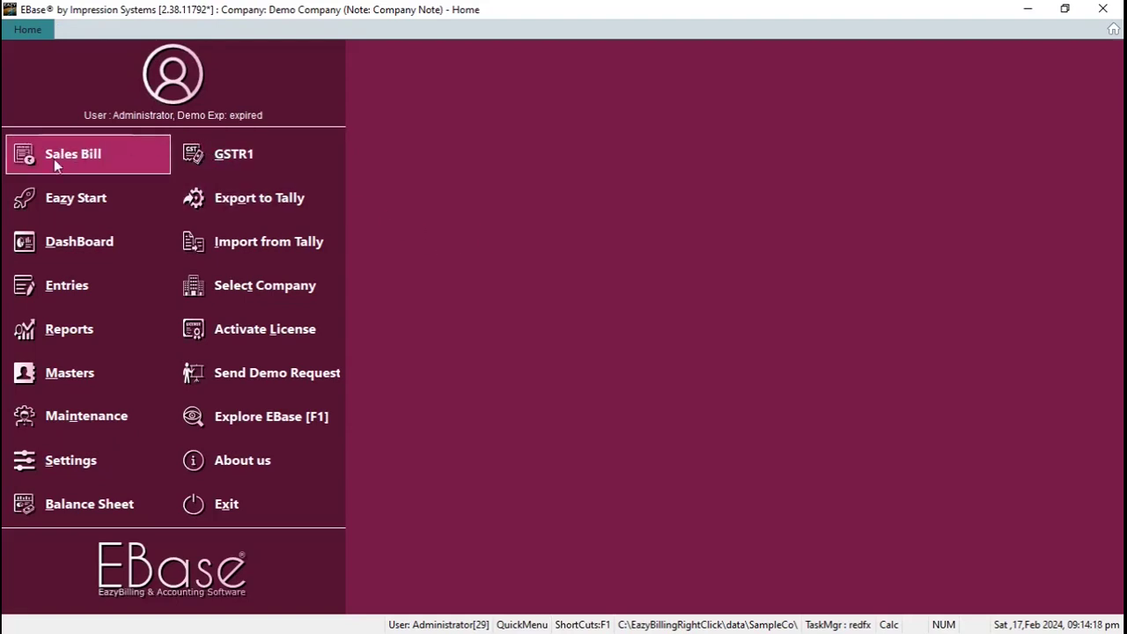
# Step: Start a new sales bill and set its bill type to Credit Memo
pyautogui.click(98, 155)
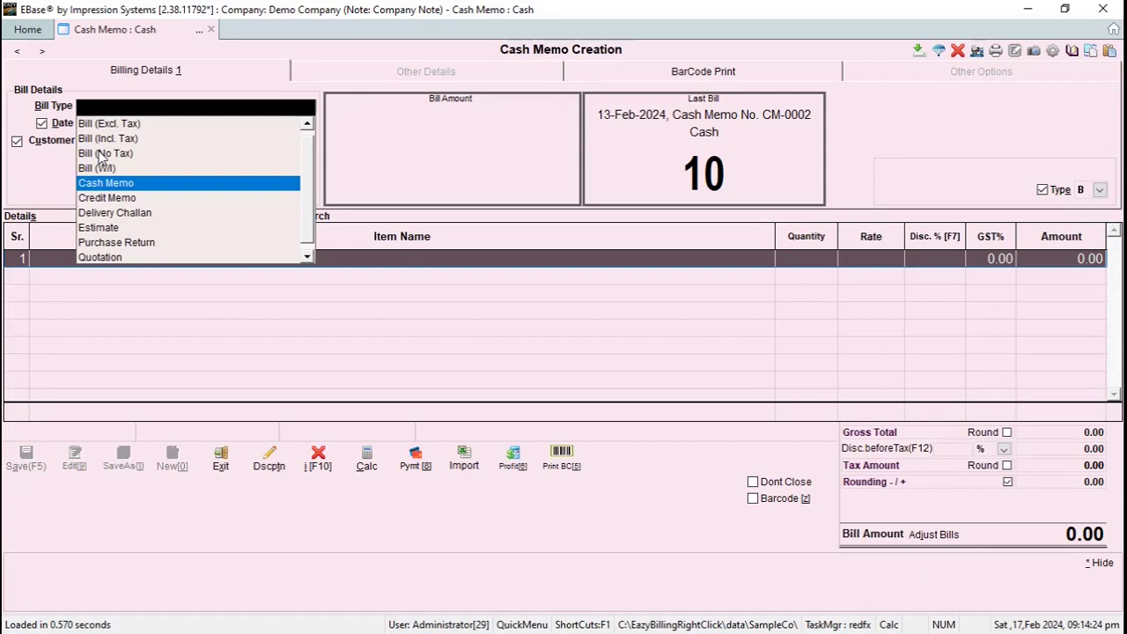
pyautogui.press('Up')
pyautogui.press('Up')
pyautogui.press('Up')
pyautogui.press('Up')
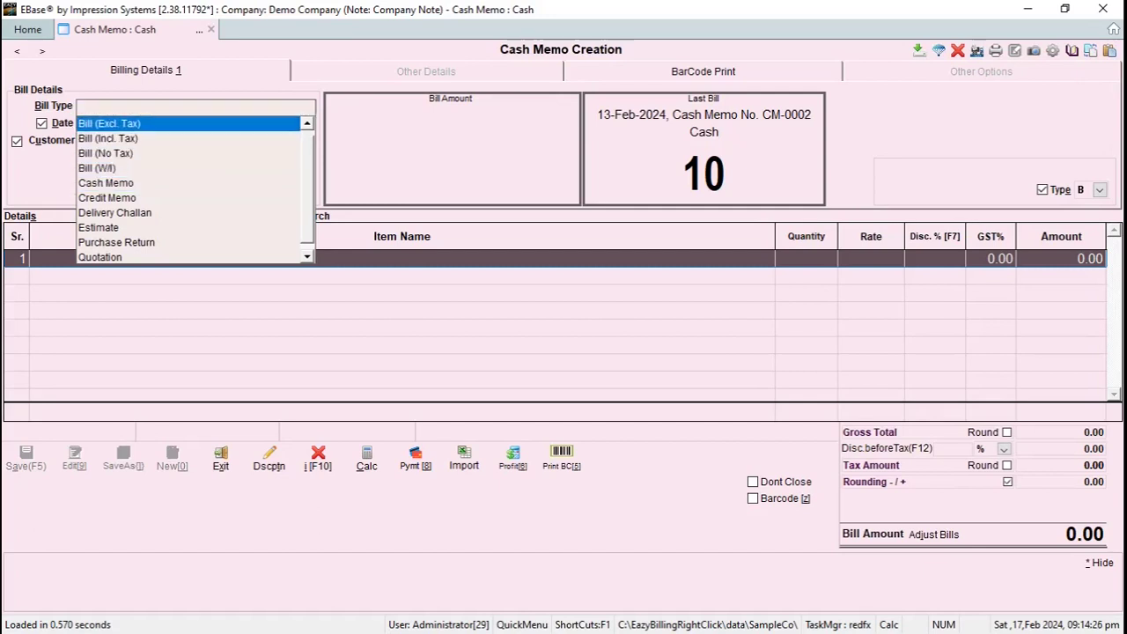
pyautogui.press('Down')
pyautogui.press('Down')
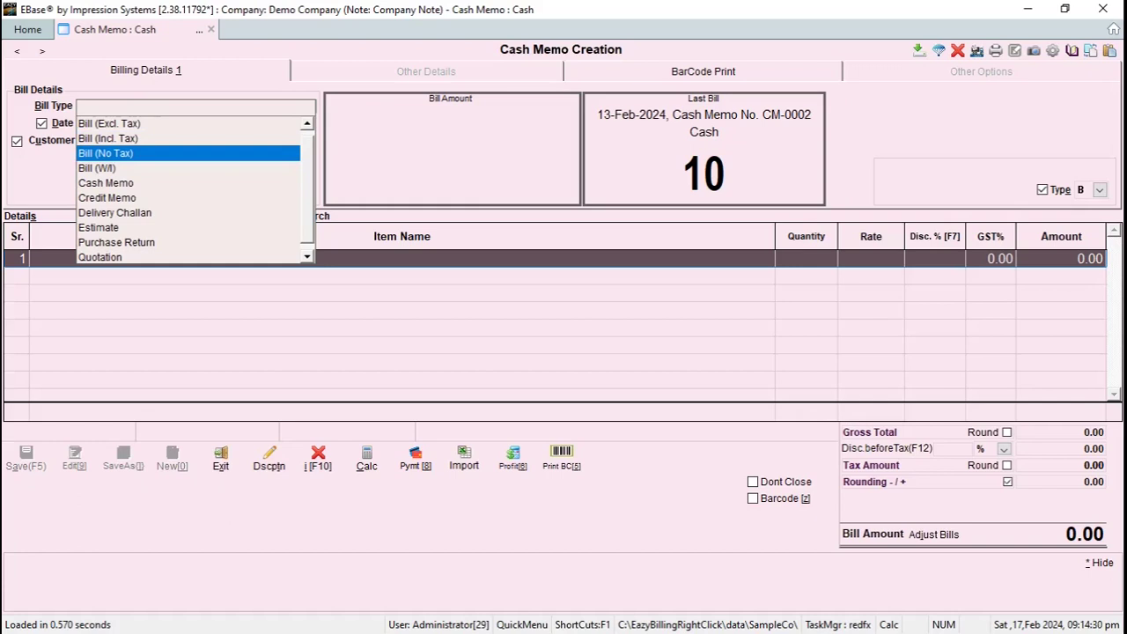
pyautogui.press('Down')
pyautogui.press('Down')
pyautogui.press('Down')
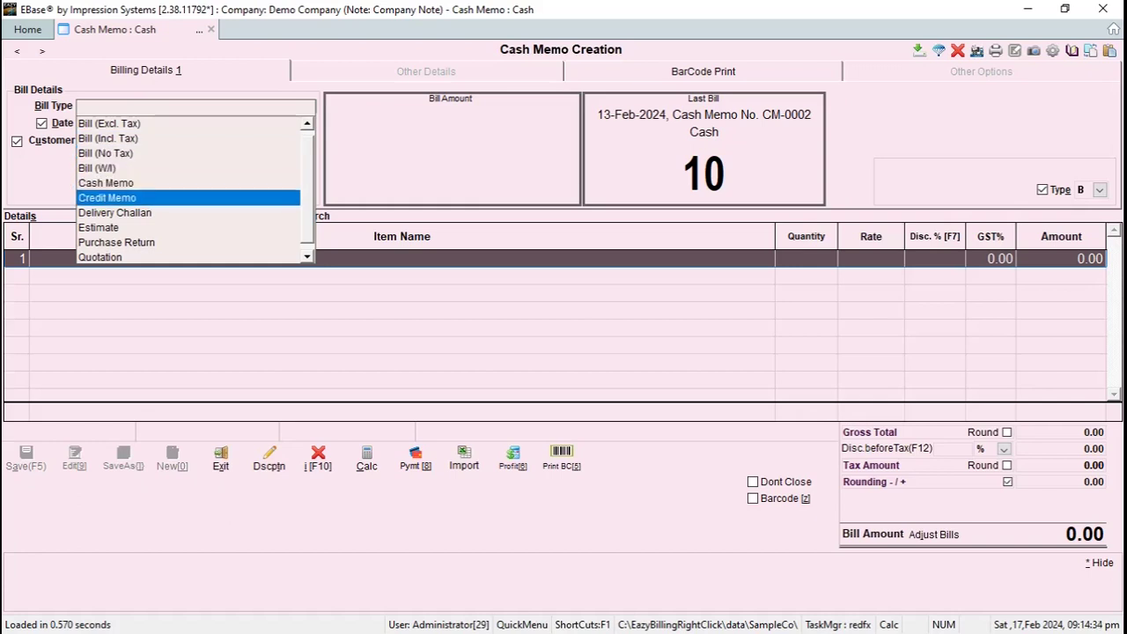
pyautogui.press('Down')
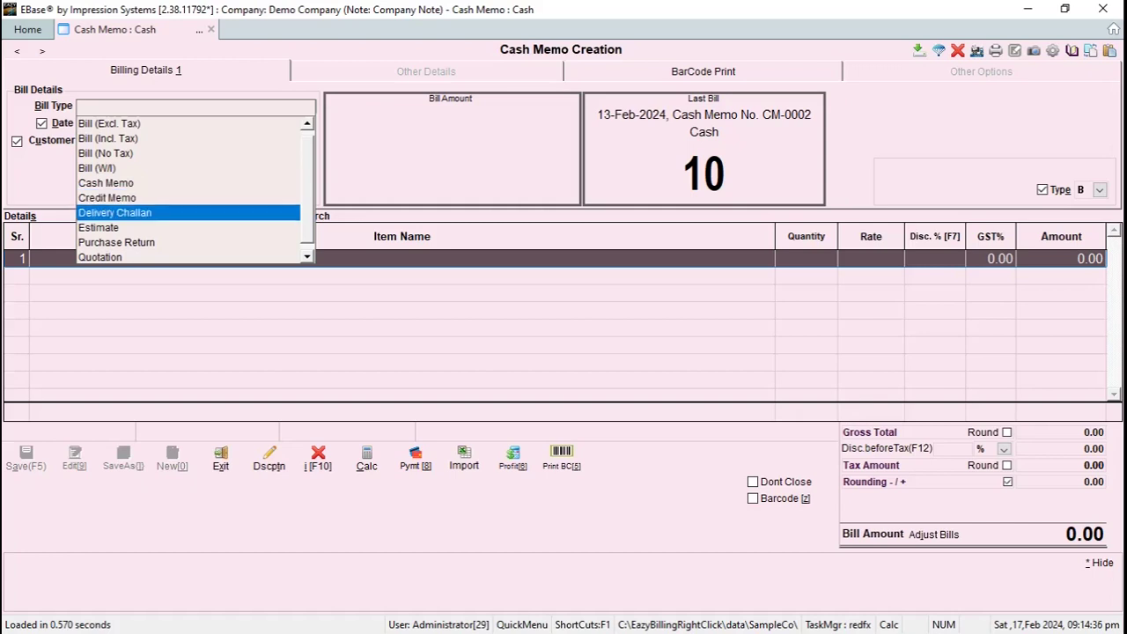
pyautogui.press('Down')
pyautogui.press('Down')
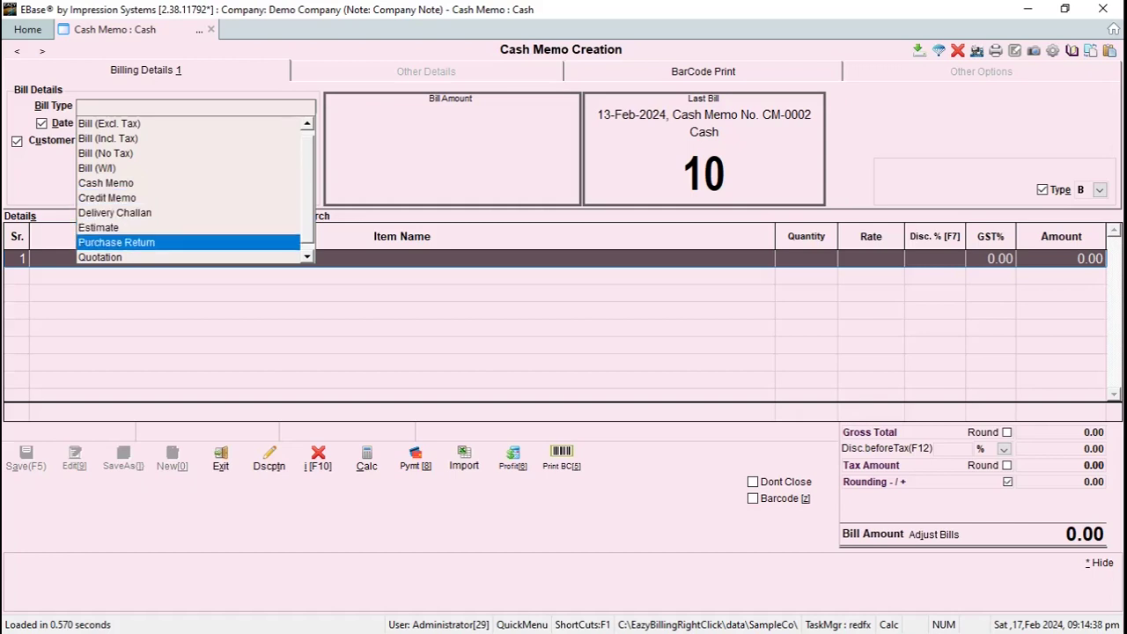
pyautogui.press('Down')
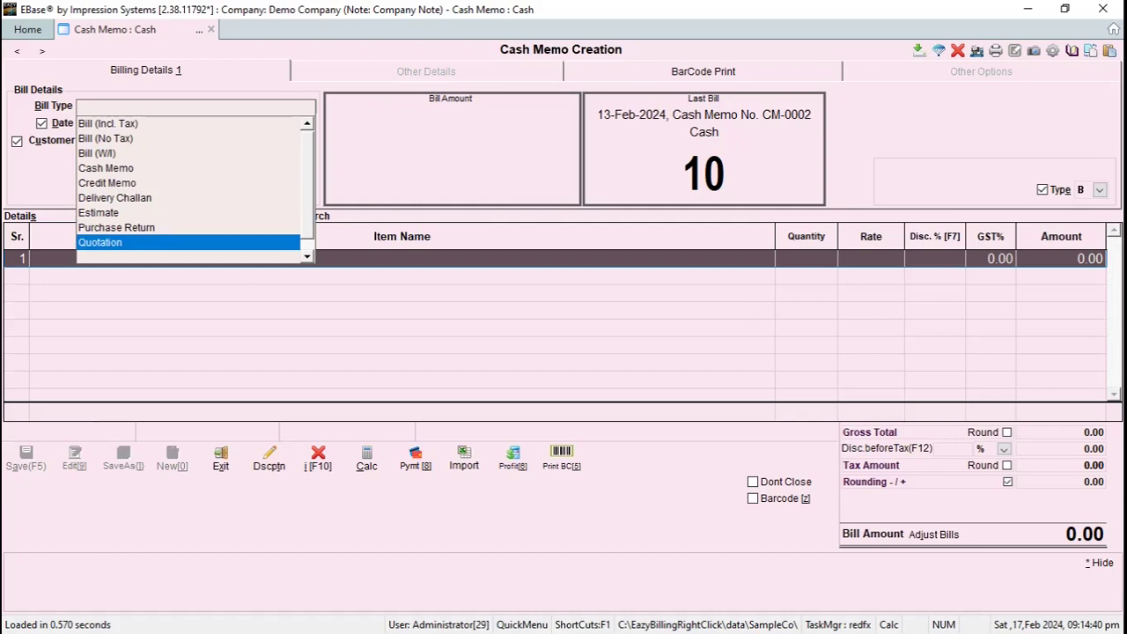
pyautogui.press('Up')
pyautogui.press('Up')
pyautogui.press('Up')
pyautogui.press('Up')
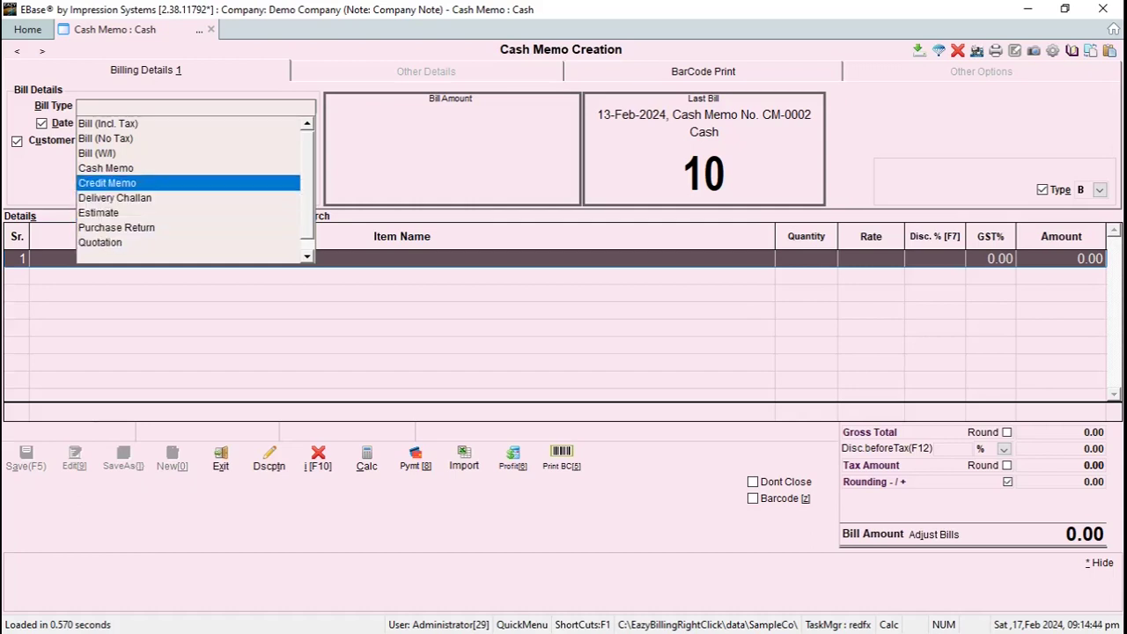
pyautogui.press('Return')
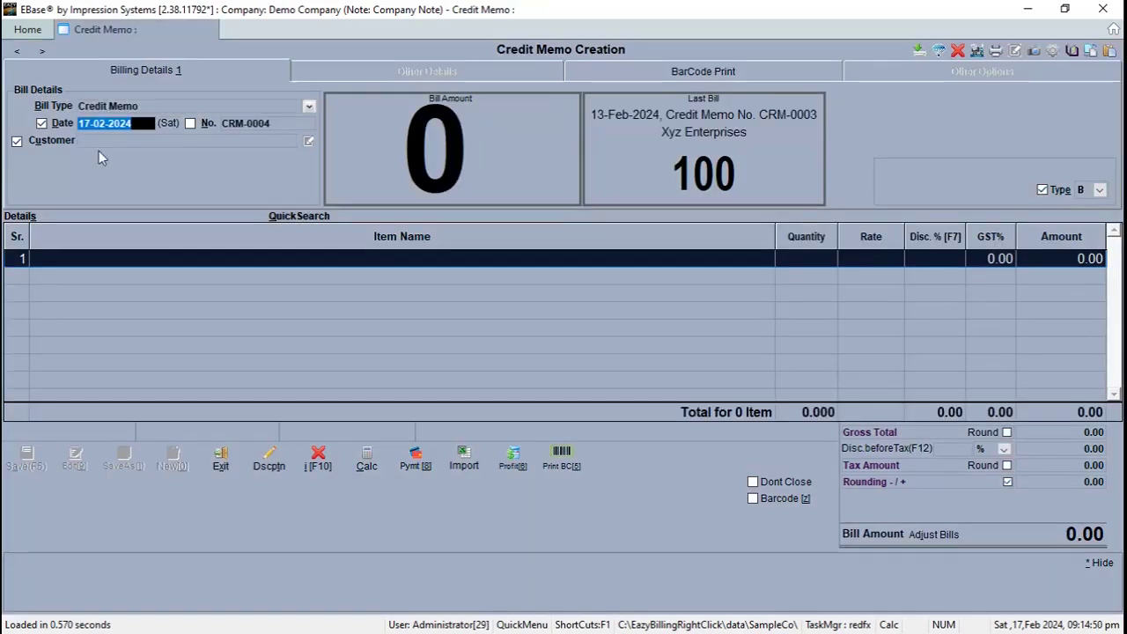
pyautogui.write('01.0')
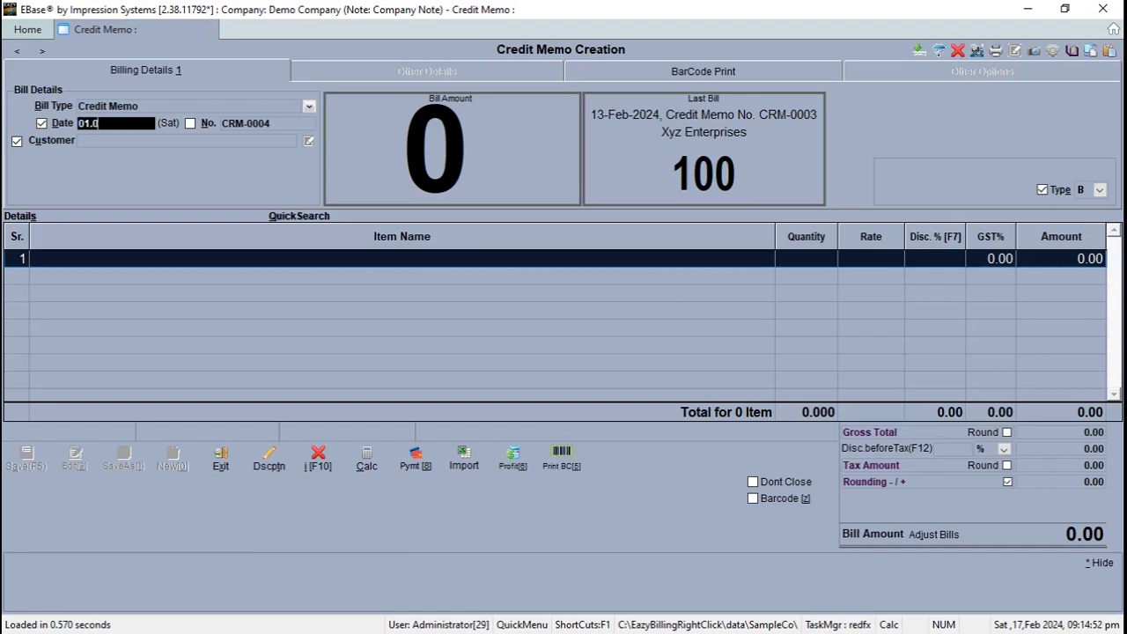
pyautogui.write('.20')
pyautogui.press('BackSpace')
pyautogui.press('BackSpace')
pyautogui.press('BackSpace')
pyautogui.press('BackSpace')
pyautogui.press('BackSpace')
pyautogui.press('BackSpace')
pyautogui.press('BackSpace')
# Step: Accept the bill date 17-Feb-2024 and select Xyz Enterprises as the customer
pyautogui.press('Return')
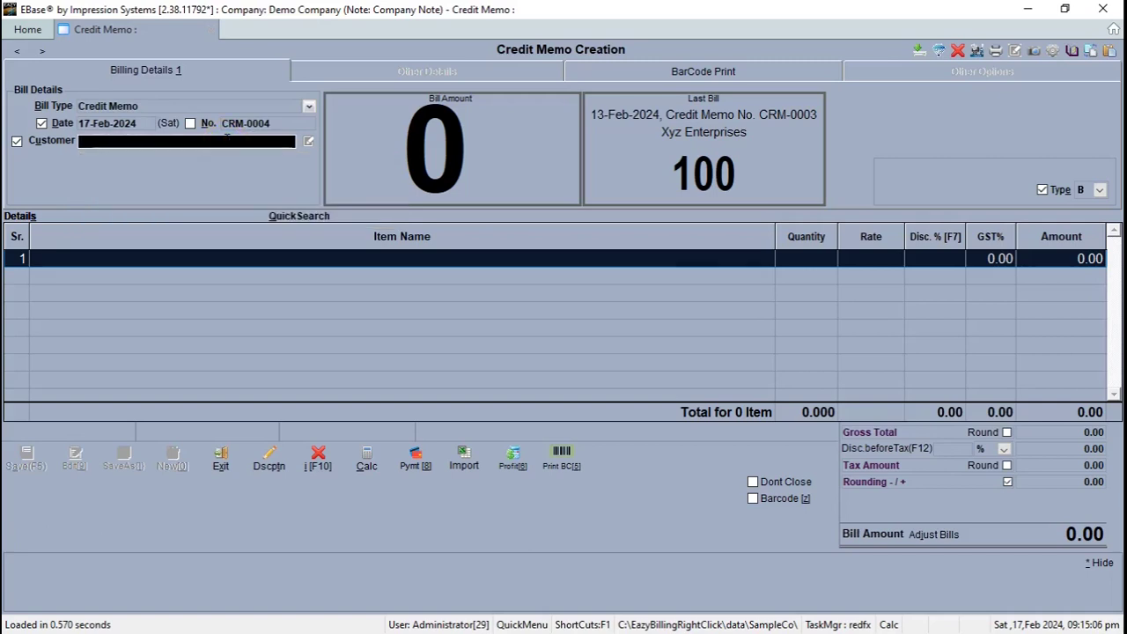
pyautogui.write('x')
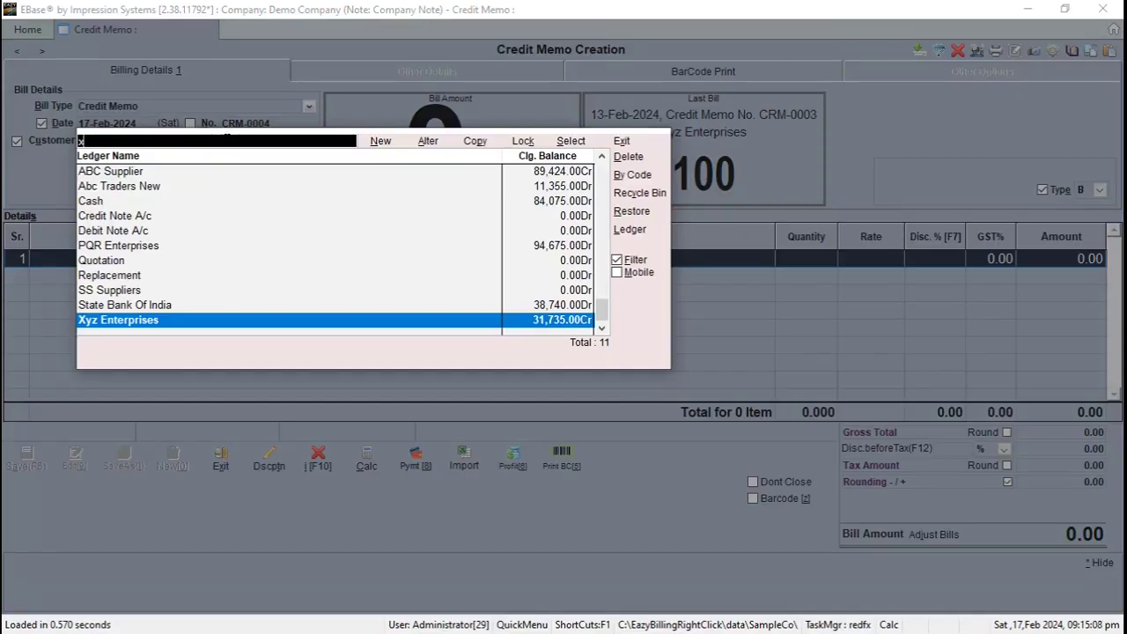
pyautogui.press('Return')
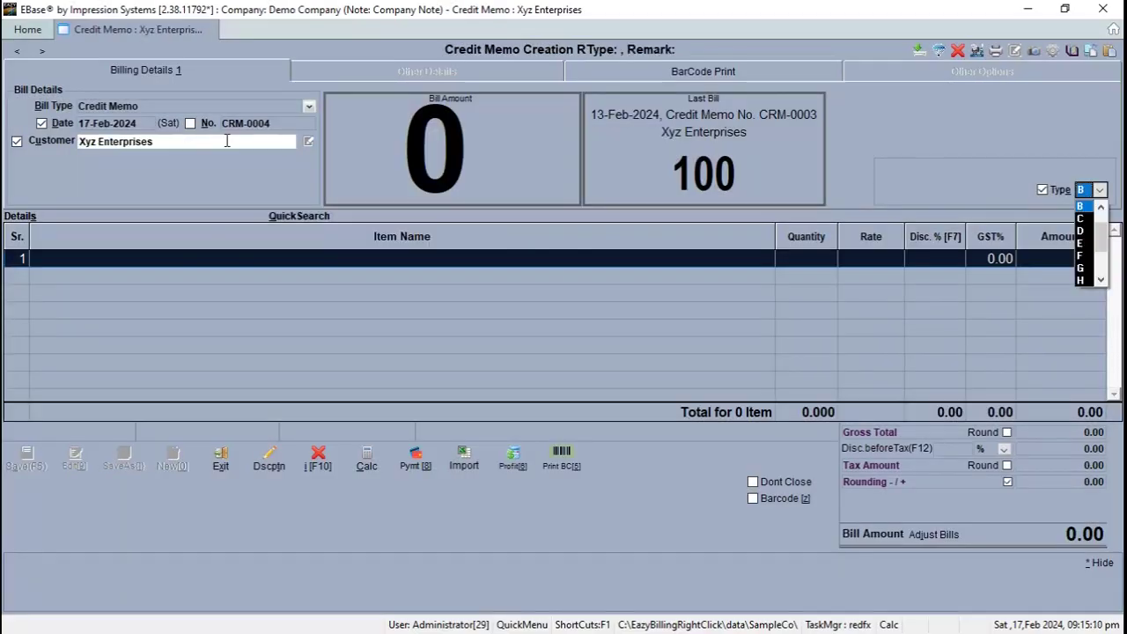
# Step: Set the credit memo's Type to B
pyautogui.click(1095, 194)
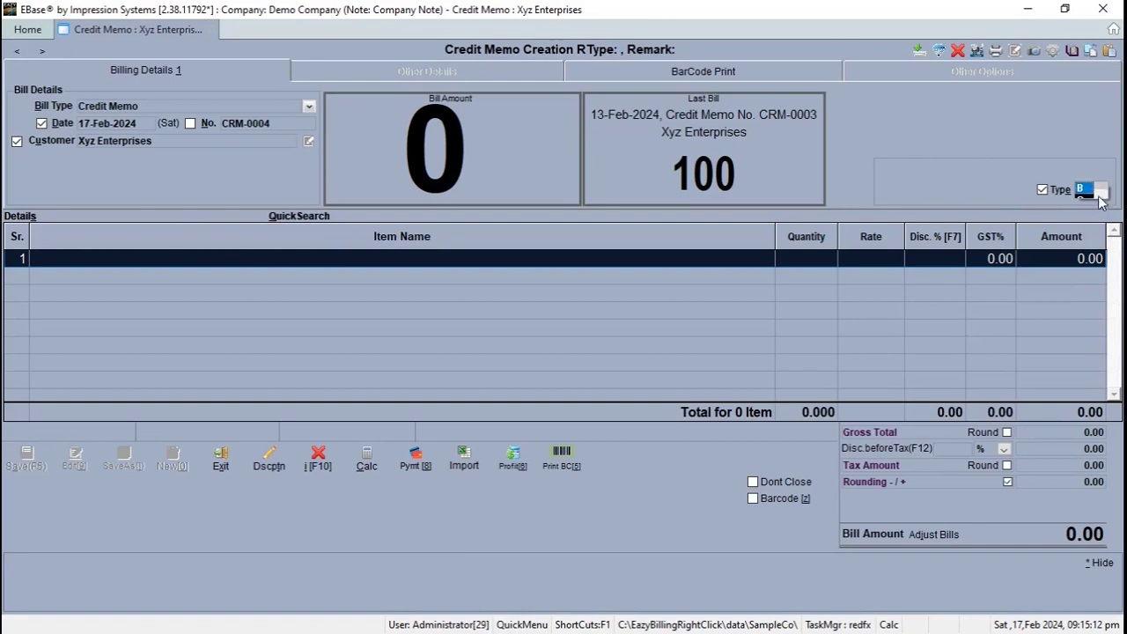
pyautogui.click(1101, 192)
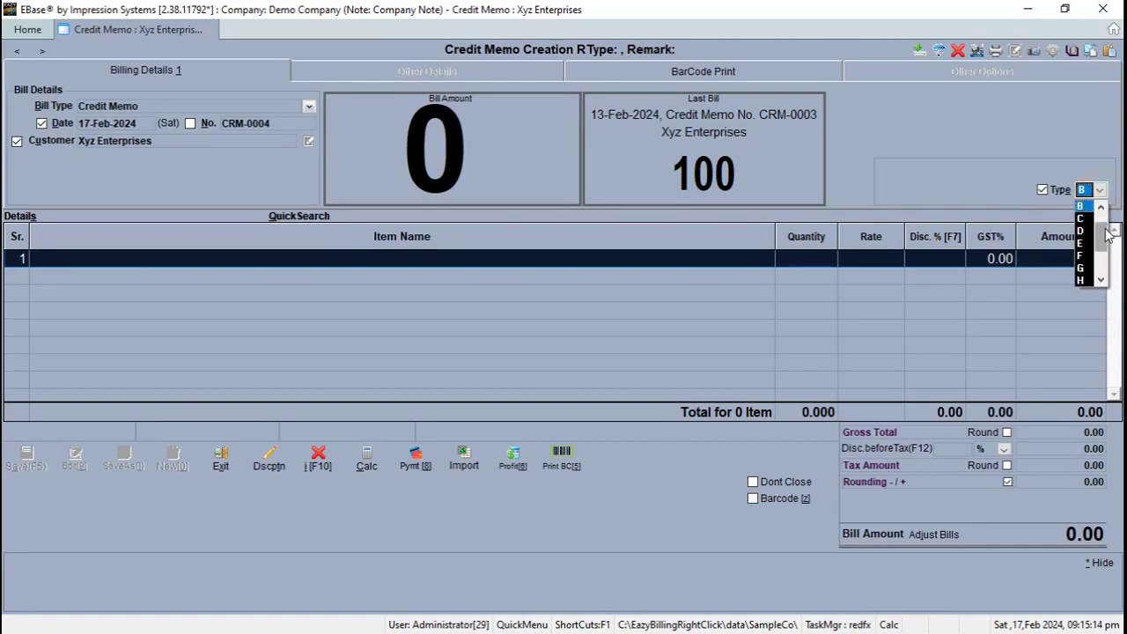
pyautogui.scroll(1, 1098, 227)
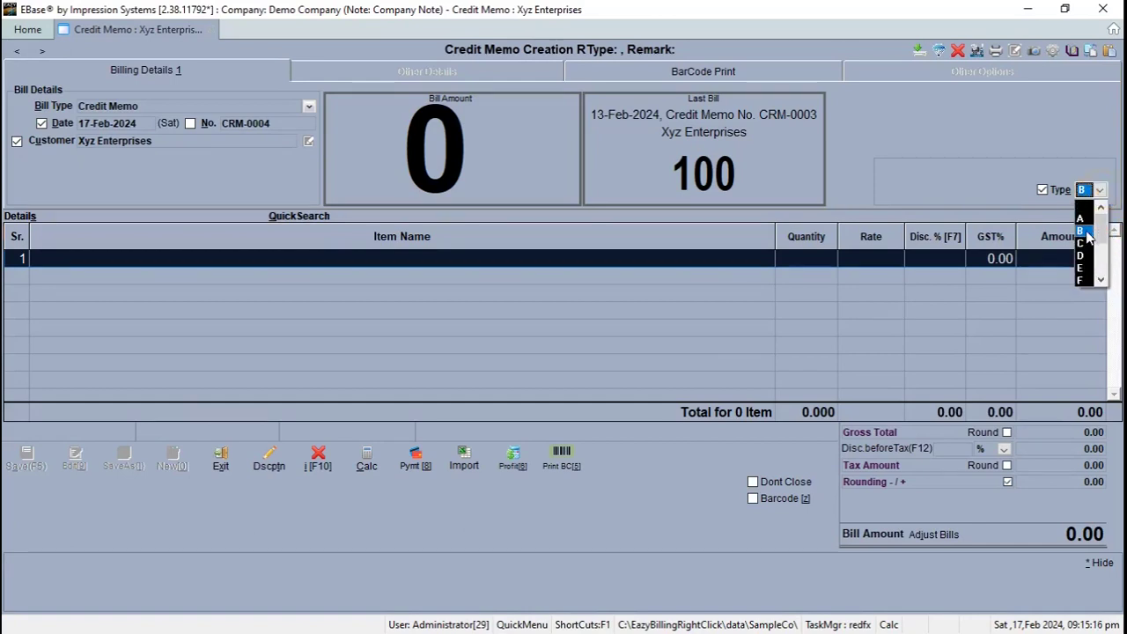
pyautogui.click(1086, 231)
pyautogui.press('Return')
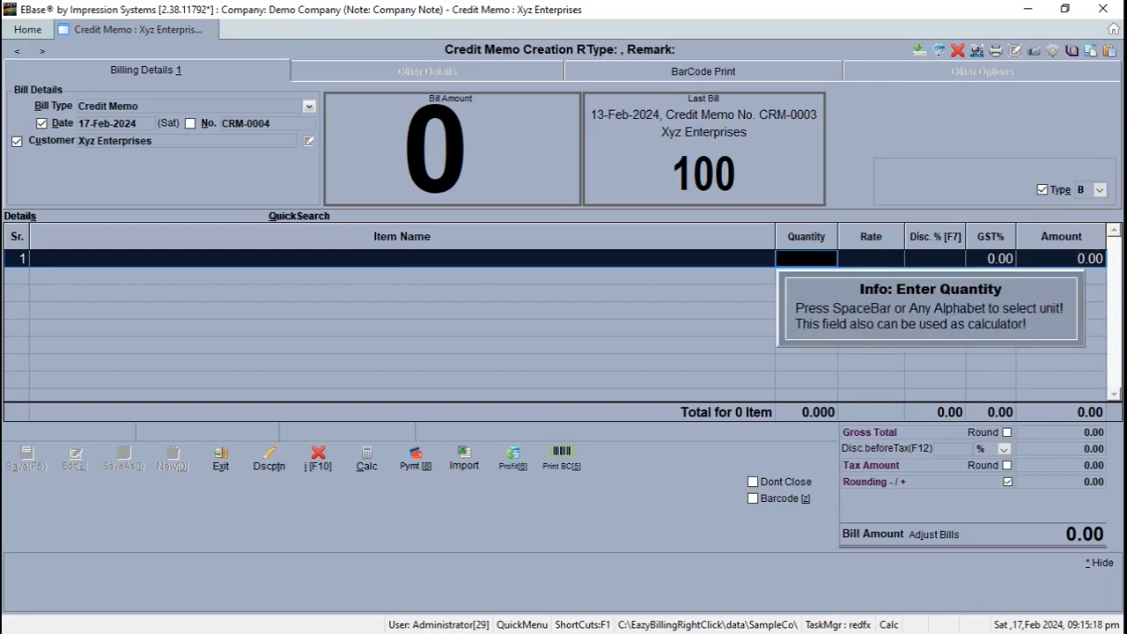
# Step: Add the item Jeans to the first bill row with a quantity of 1
pyautogui.click(401, 258)
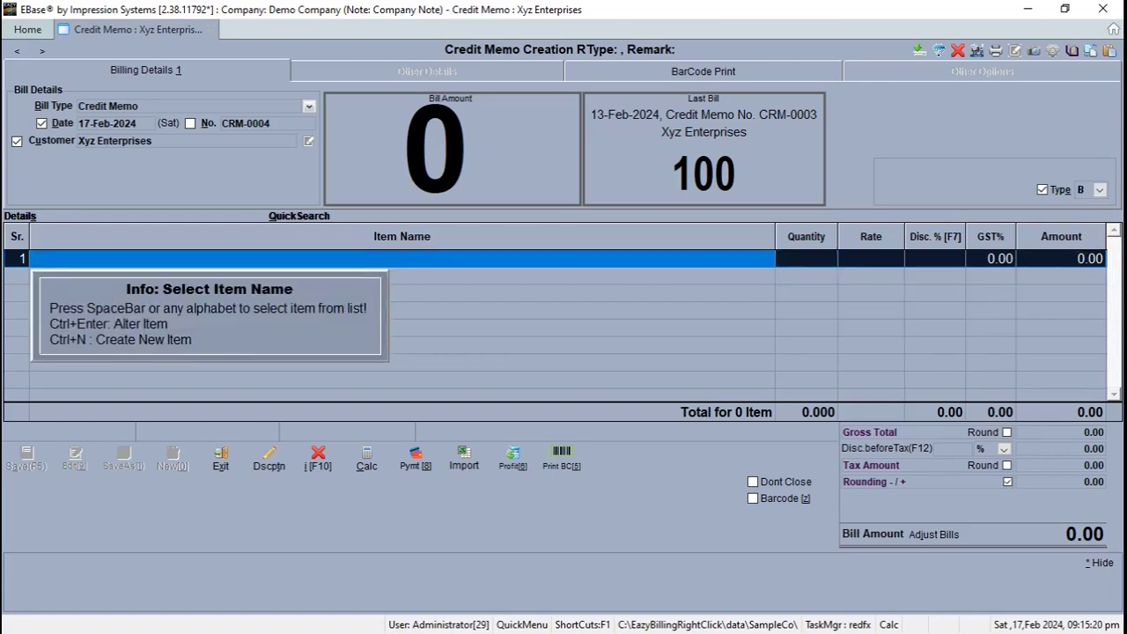
pyautogui.press('space')
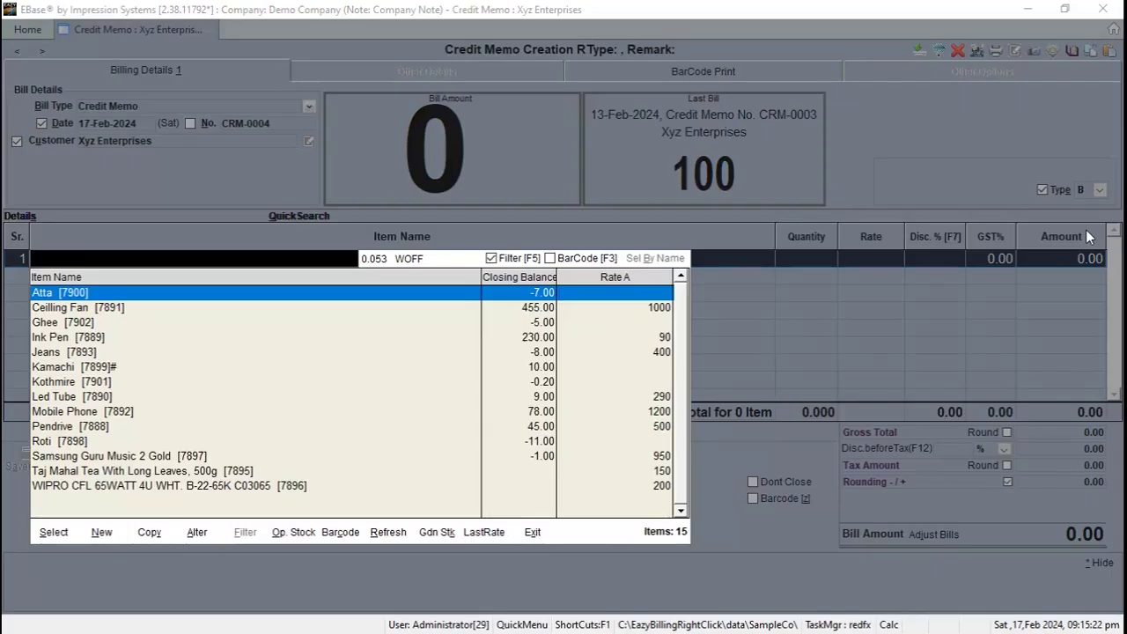
pyautogui.press('Down')
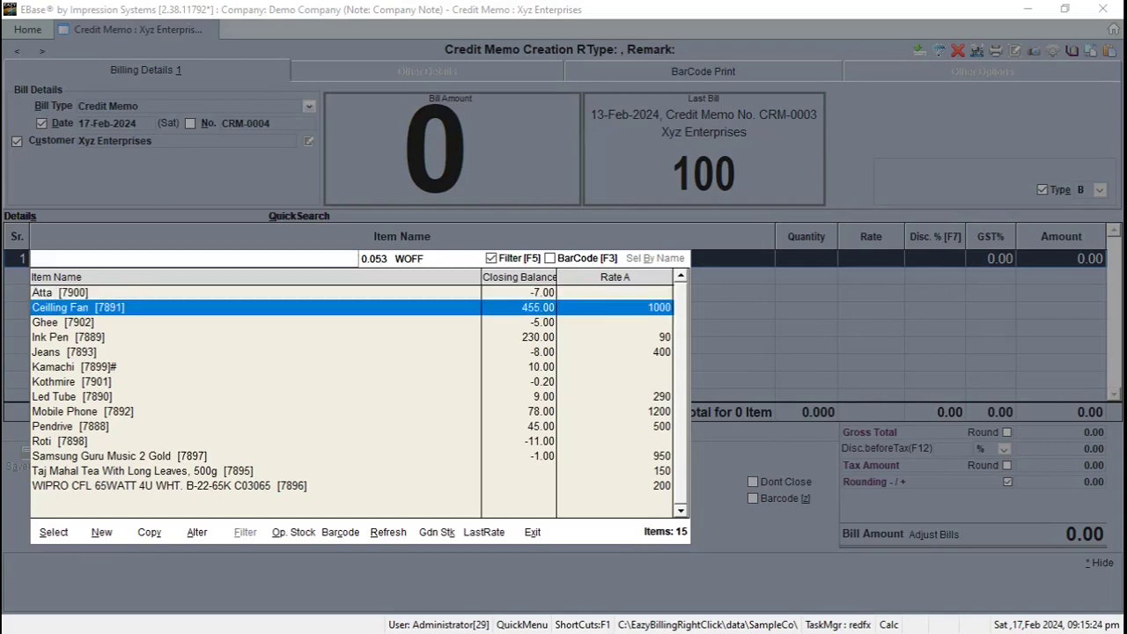
pyautogui.press('Down')
pyautogui.press('Down')
pyautogui.press('Down')
pyautogui.press('Return')
pyautogui.write('1')
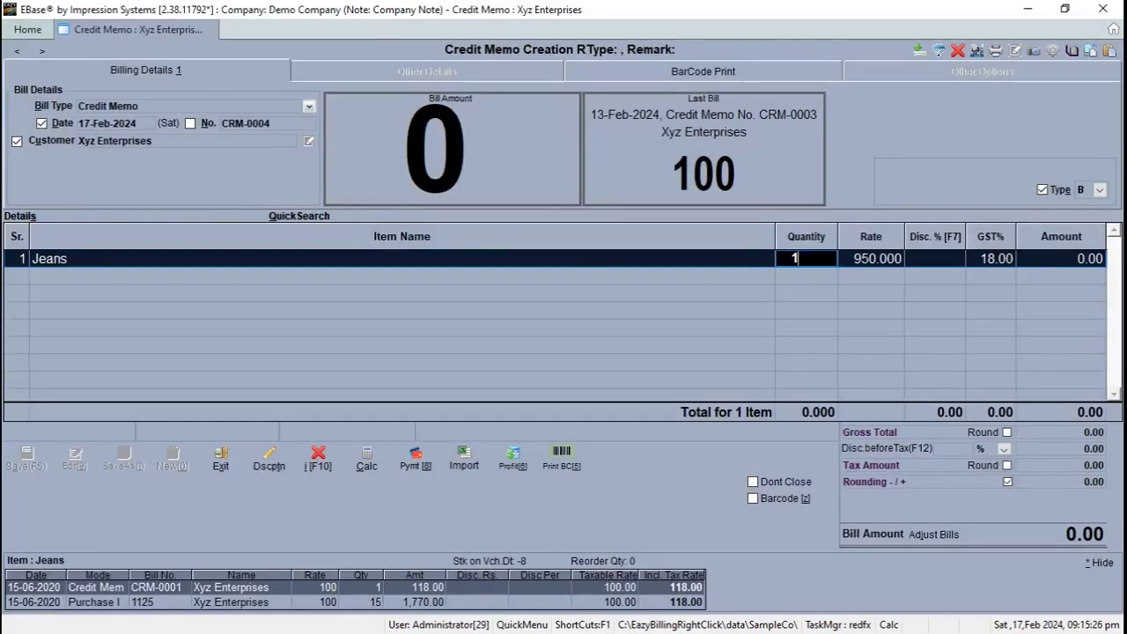
pyautogui.press('Return')
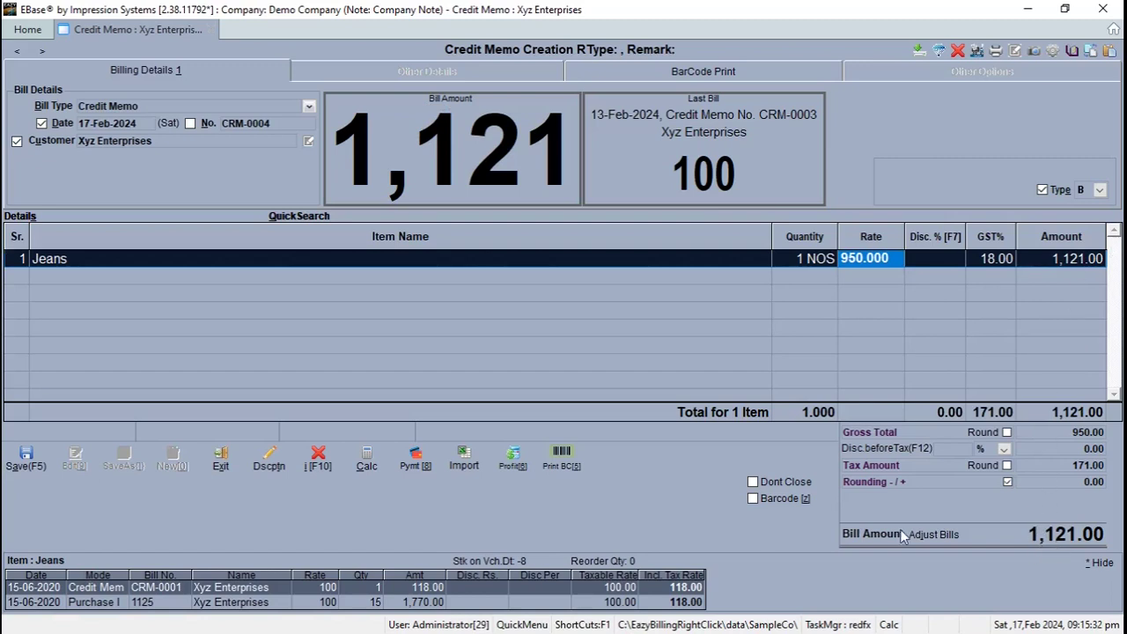
# Step: Save the credit memo with the print option and dismiss the e-invoice details without generating an IRN
pyautogui.click(27, 457)
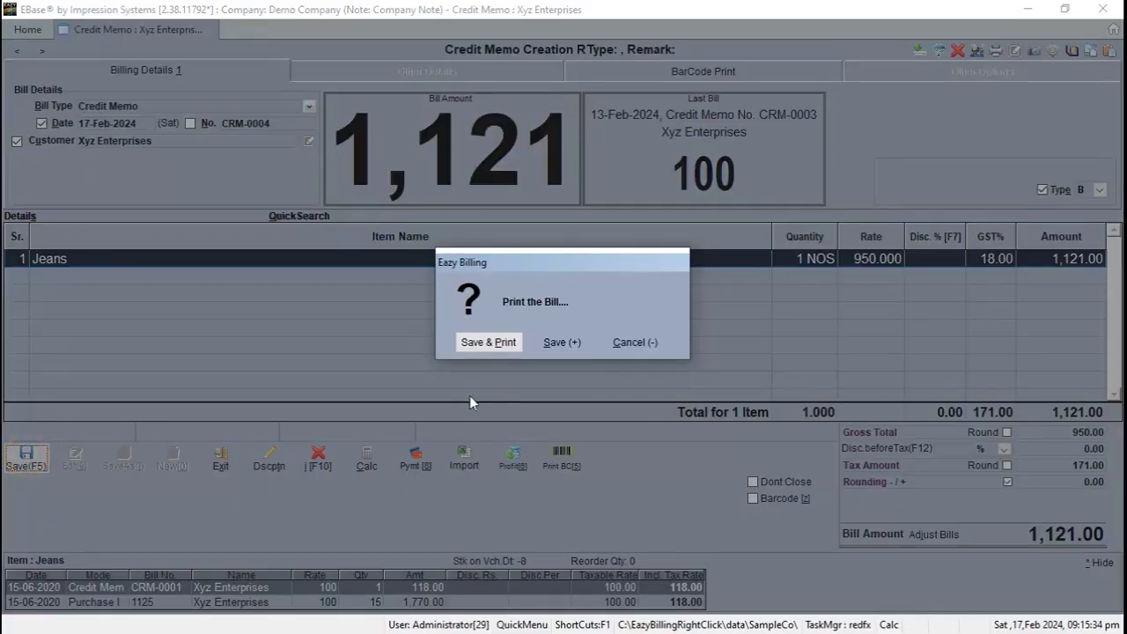
pyautogui.click(489, 343)
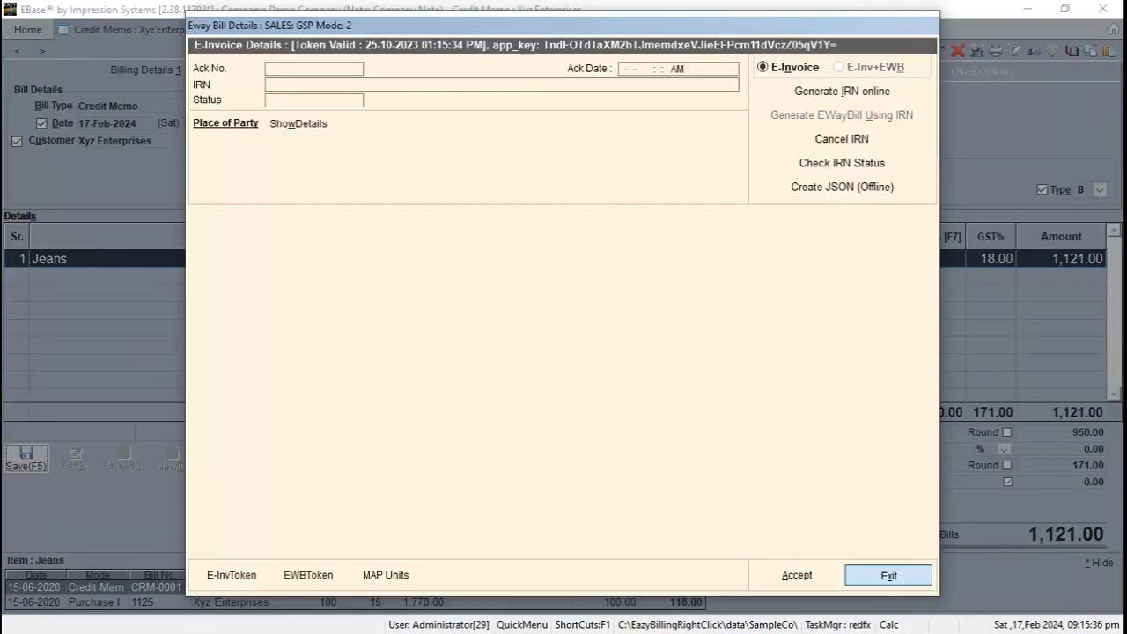
pyautogui.press('Escape')
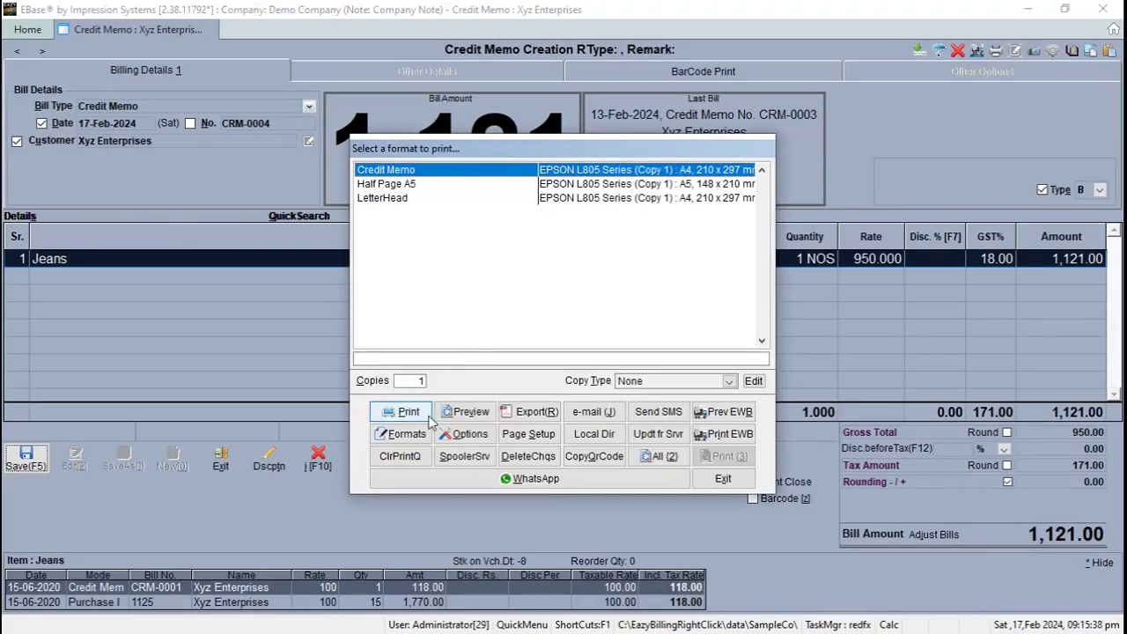
# Step: Preview the bill in the Credit Memo print format and examine its header, item rows, totals and terms, then close the preview
pyautogui.click(386, 187)
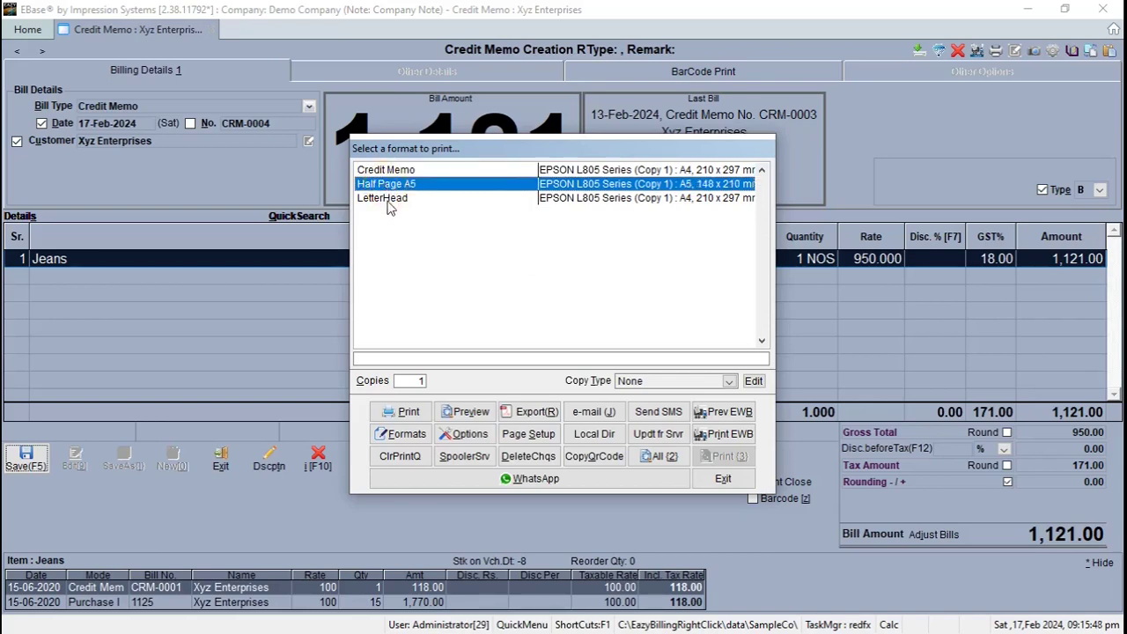
pyautogui.click(384, 200)
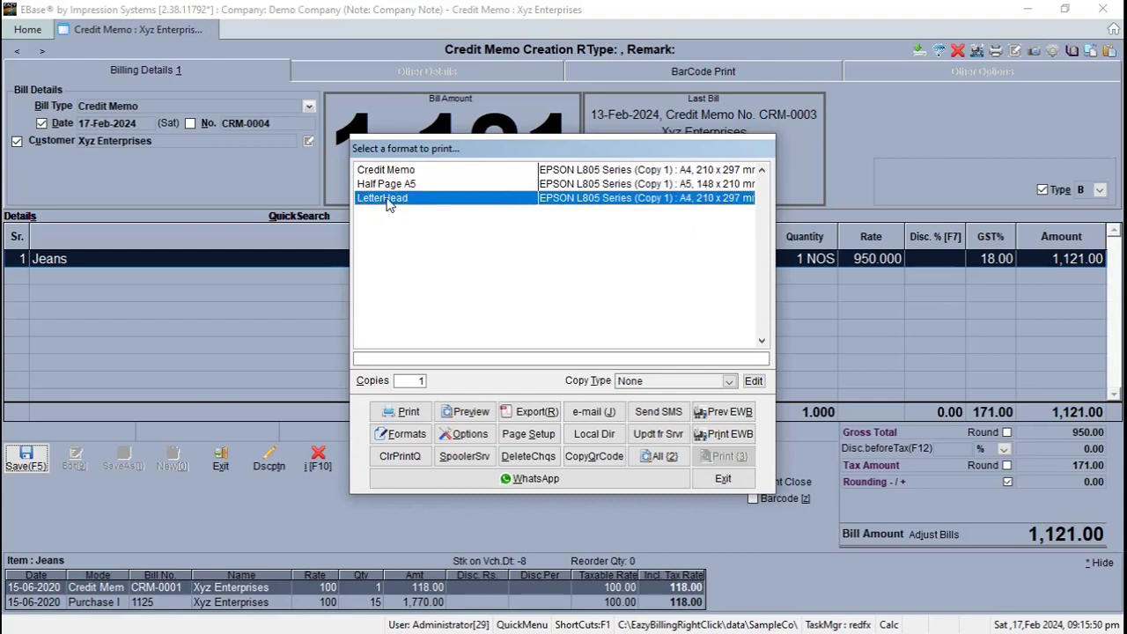
pyautogui.click(400, 172)
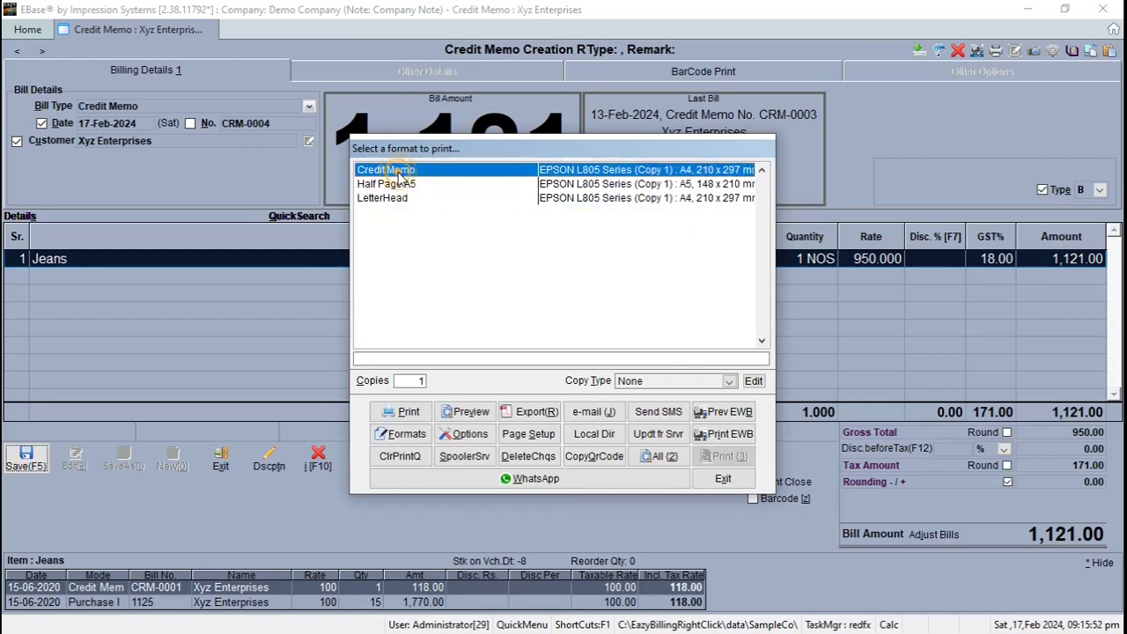
pyautogui.click(470, 412)
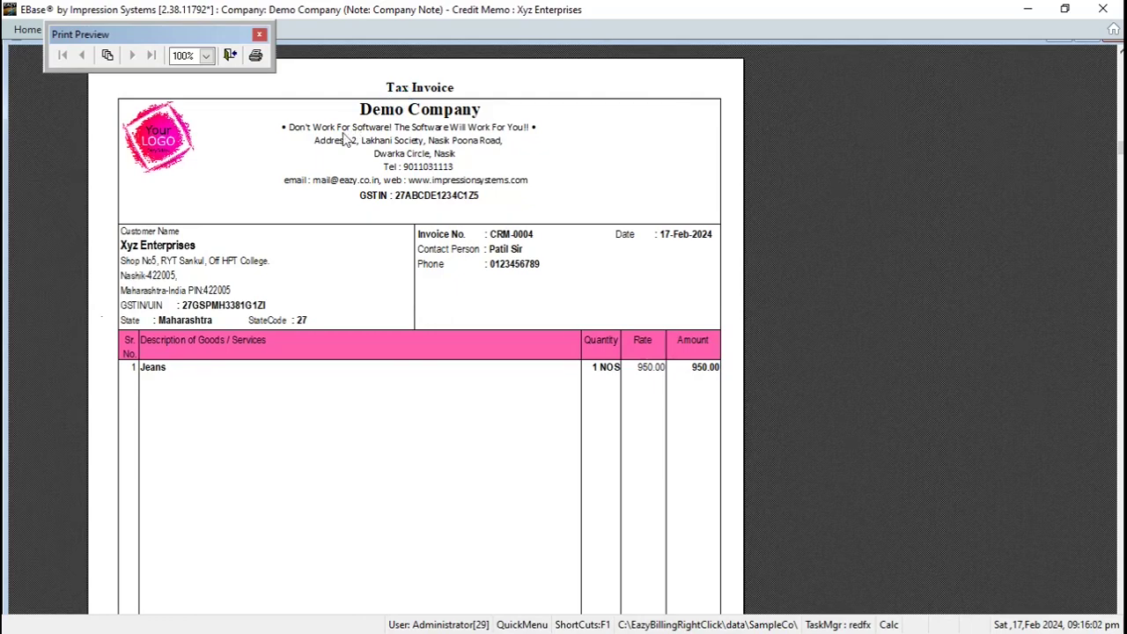
pyautogui.click(154, 173)
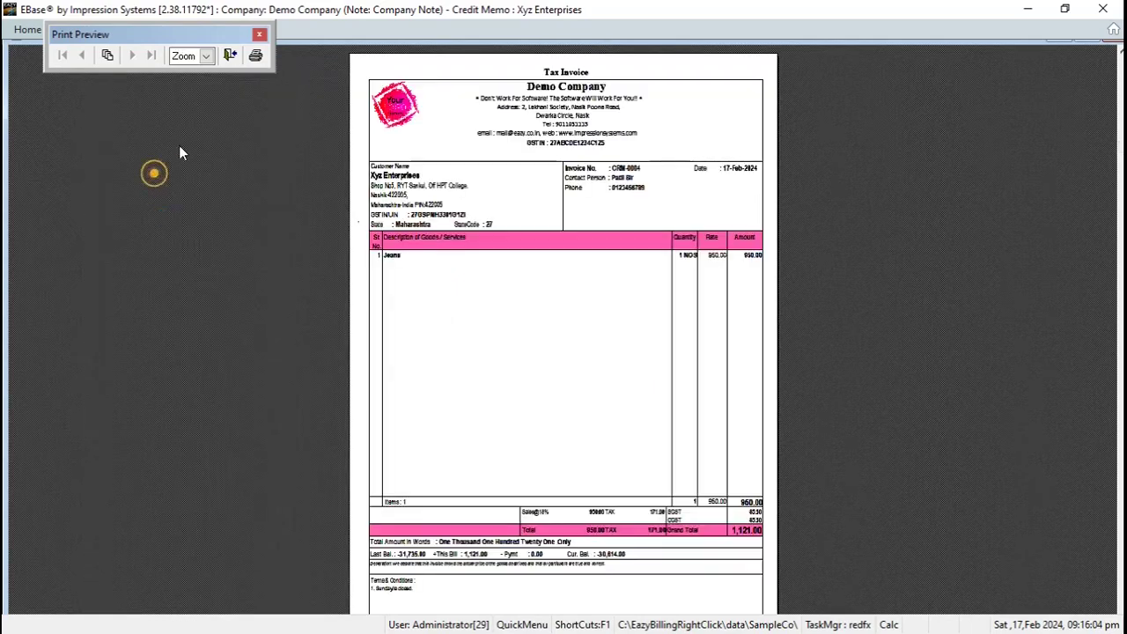
pyautogui.click(327, 162)
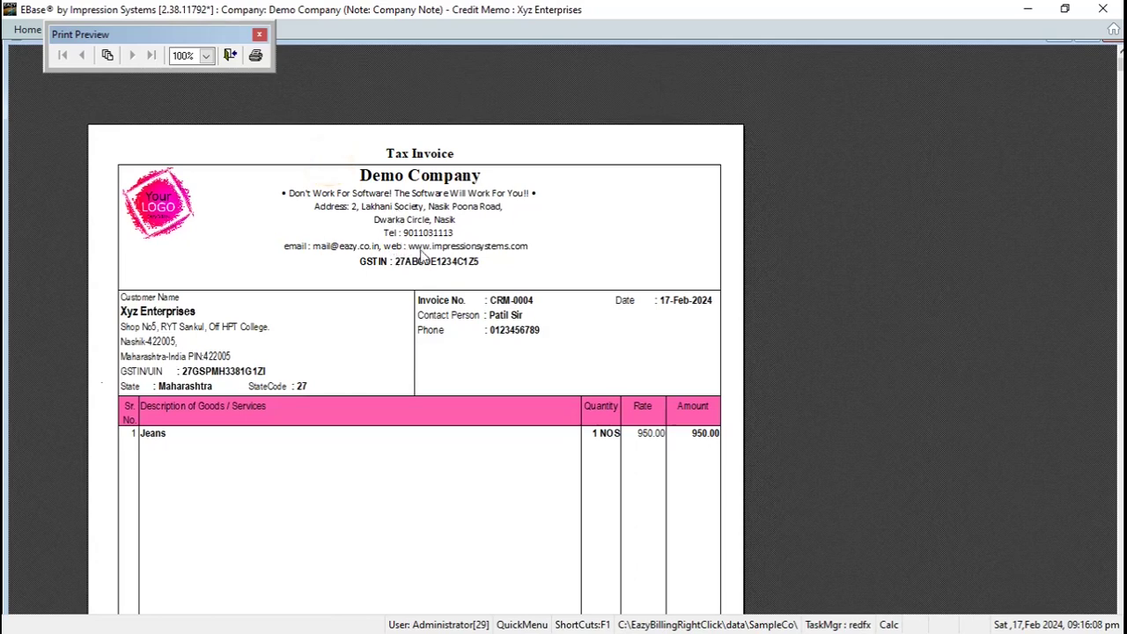
pyautogui.scroll(-1, 170, 322)
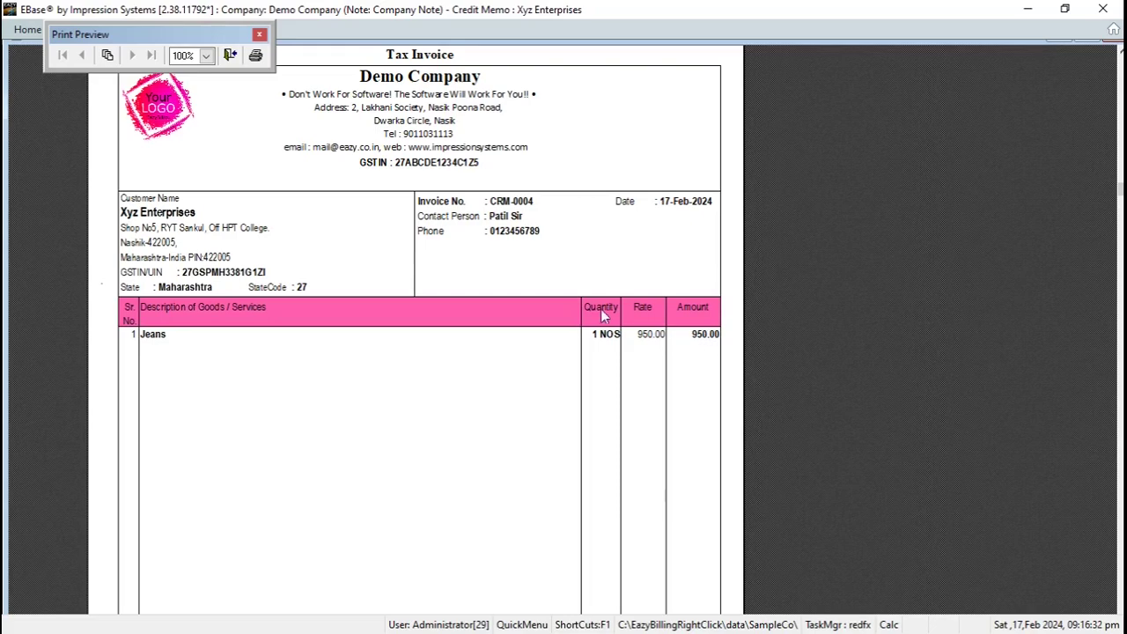
pyautogui.scroll(-5, 601, 313)
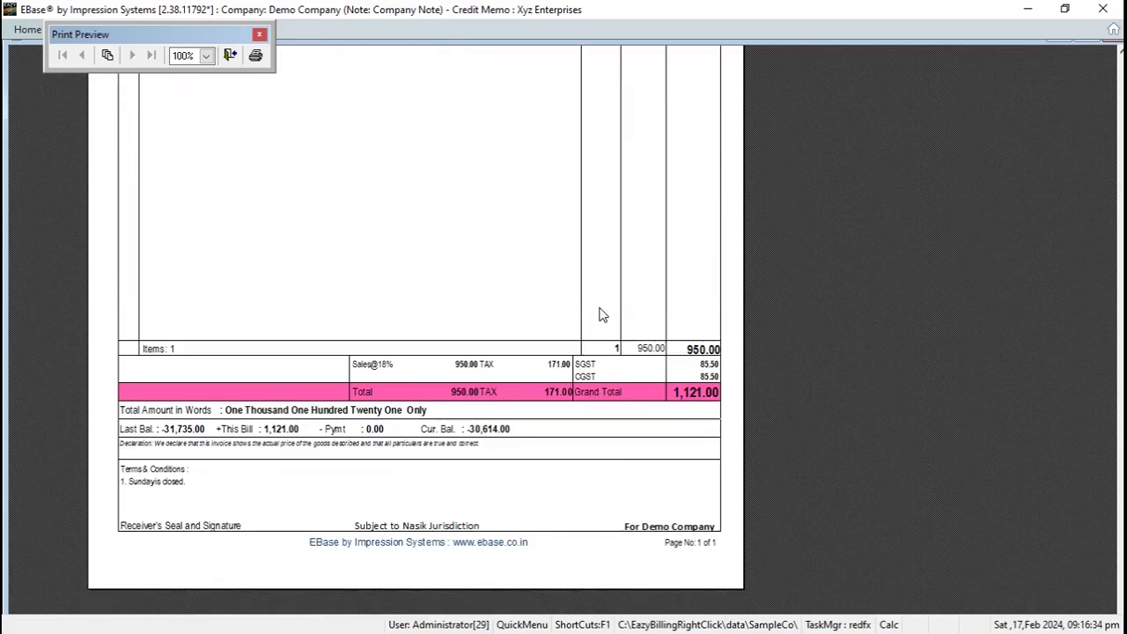
pyautogui.scroll(5, 601, 315)
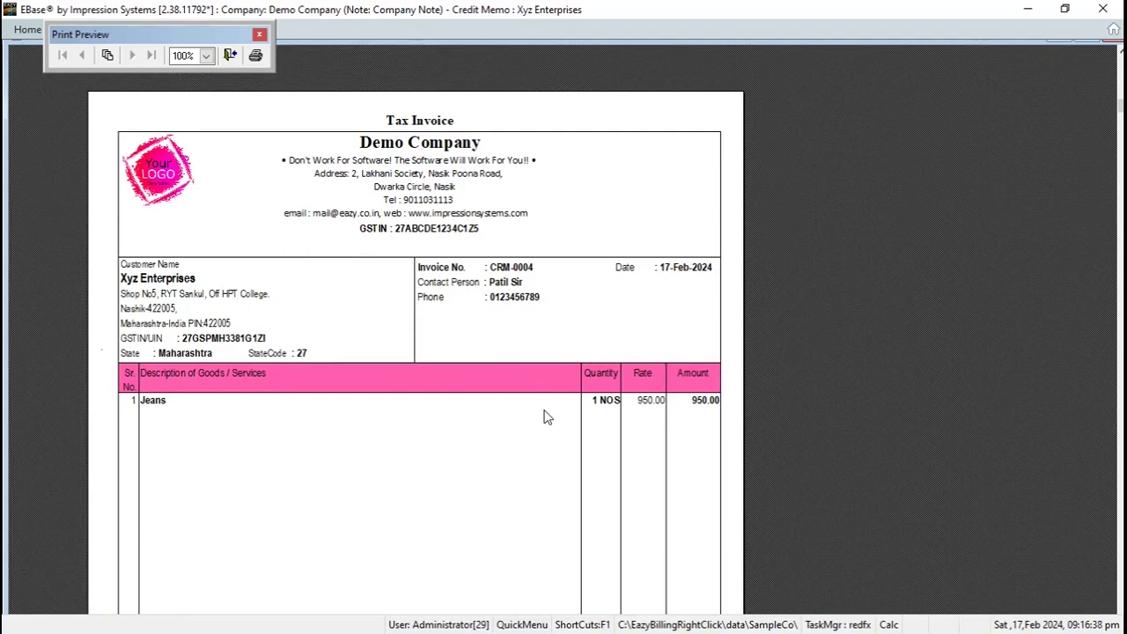
pyautogui.press('Escape')
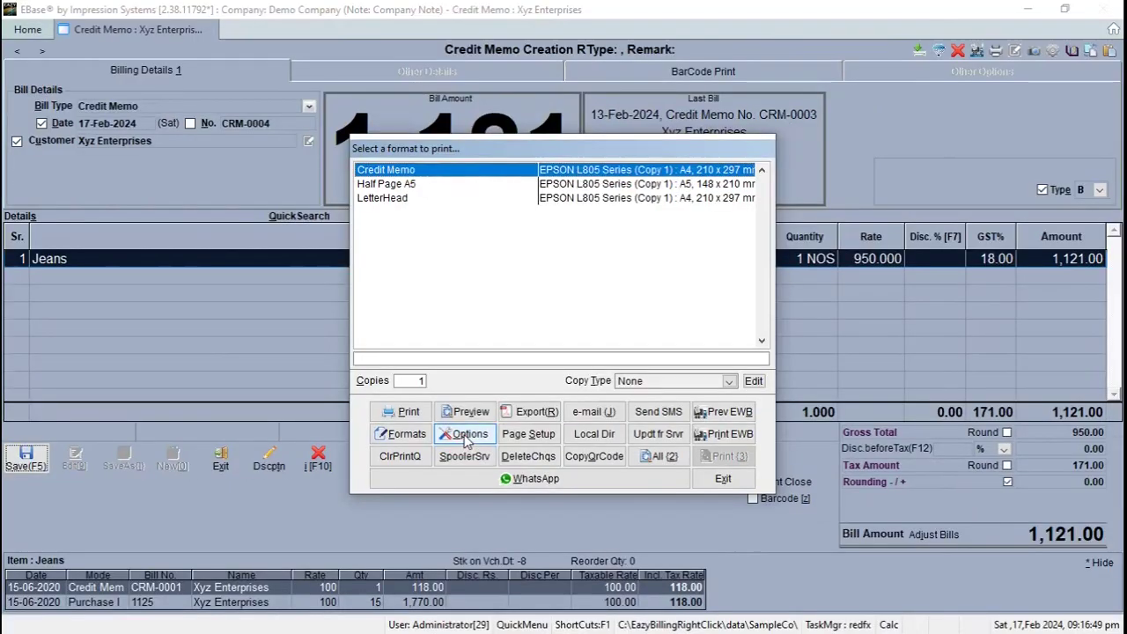
# Step: Enable the HSN column in the Credit Memo format's print settings, keeping the Sr.No. column on
pyautogui.click(465, 434)
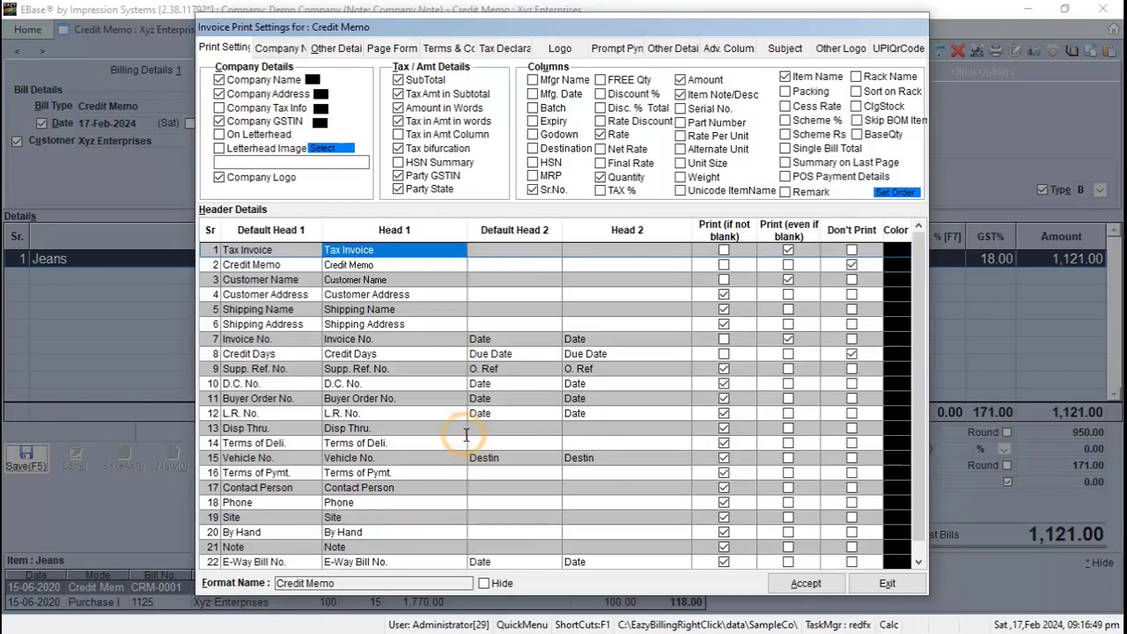
pyautogui.click(550, 163)
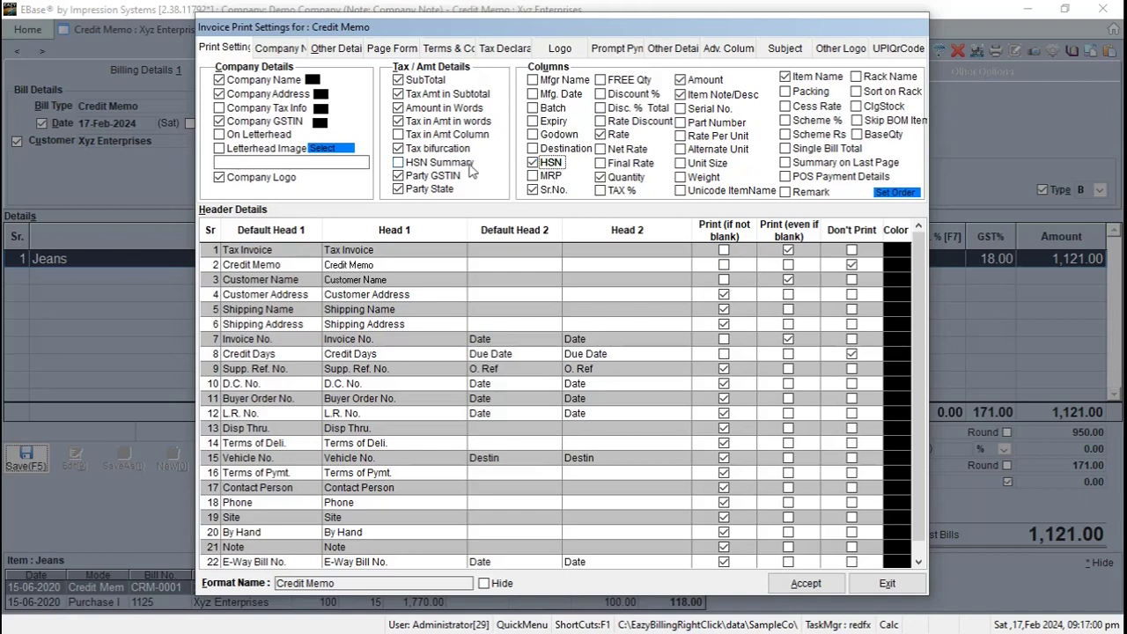
pyautogui.click(553, 191)
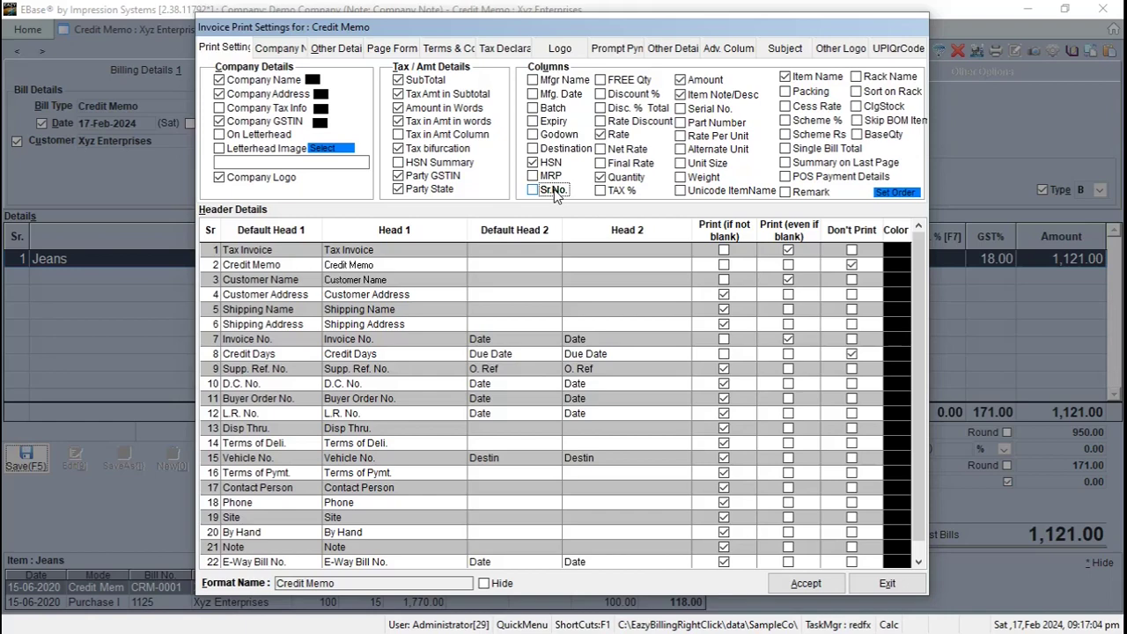
pyautogui.click(555, 193)
# Step: Change the Head 1 text of the Tax Invoice header row to My GST Invoice
pyautogui.click(371, 247)
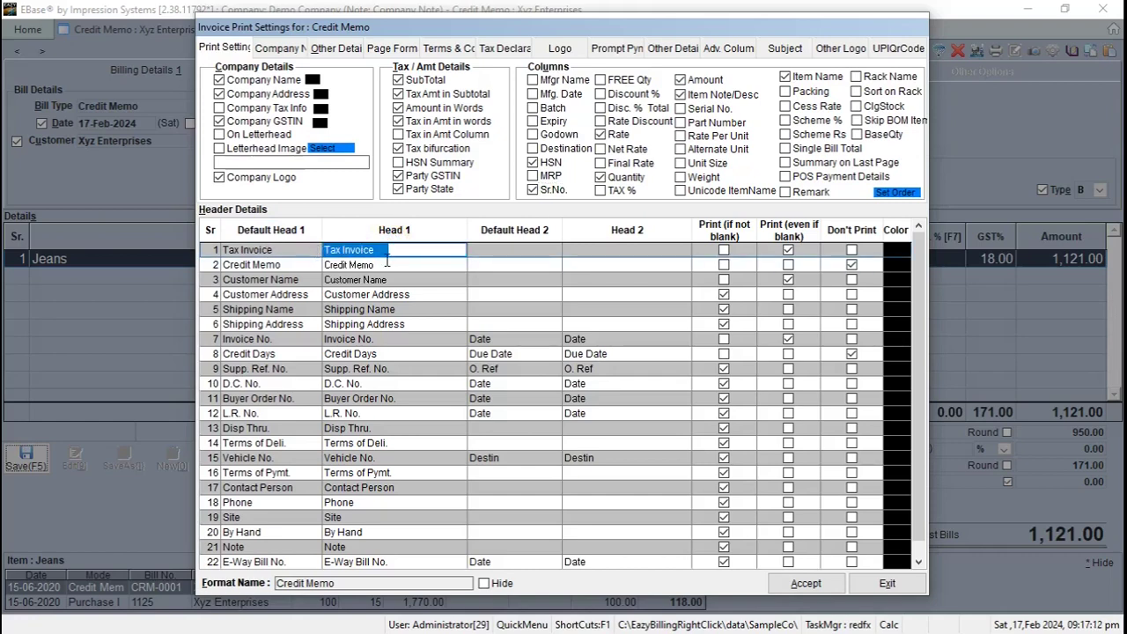
pyautogui.click(385, 263)
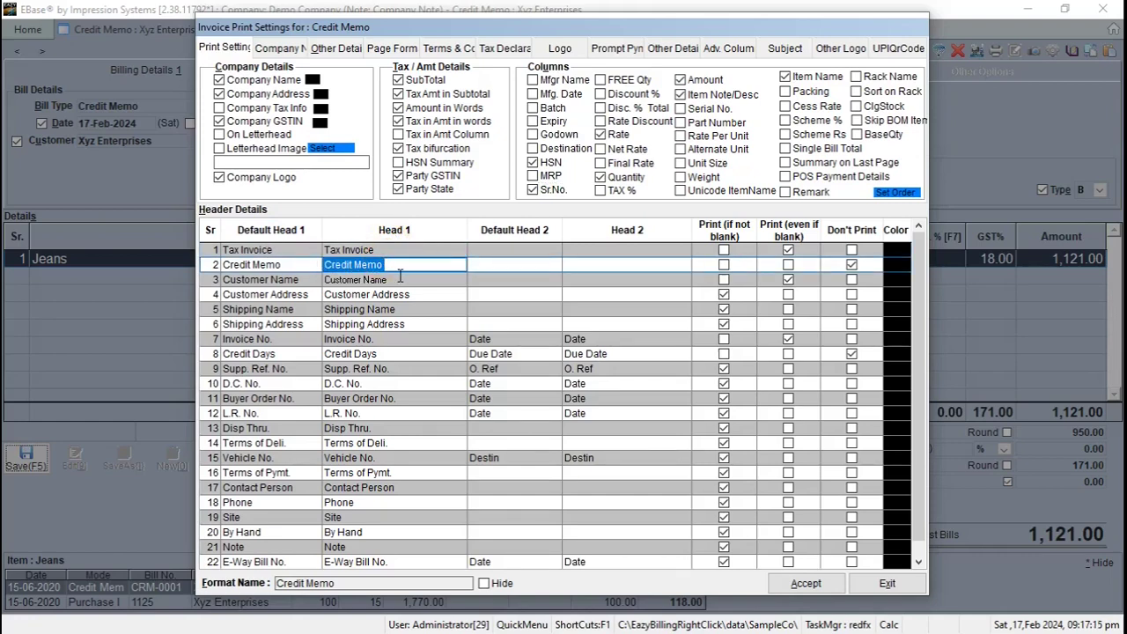
pyautogui.click(411, 252)
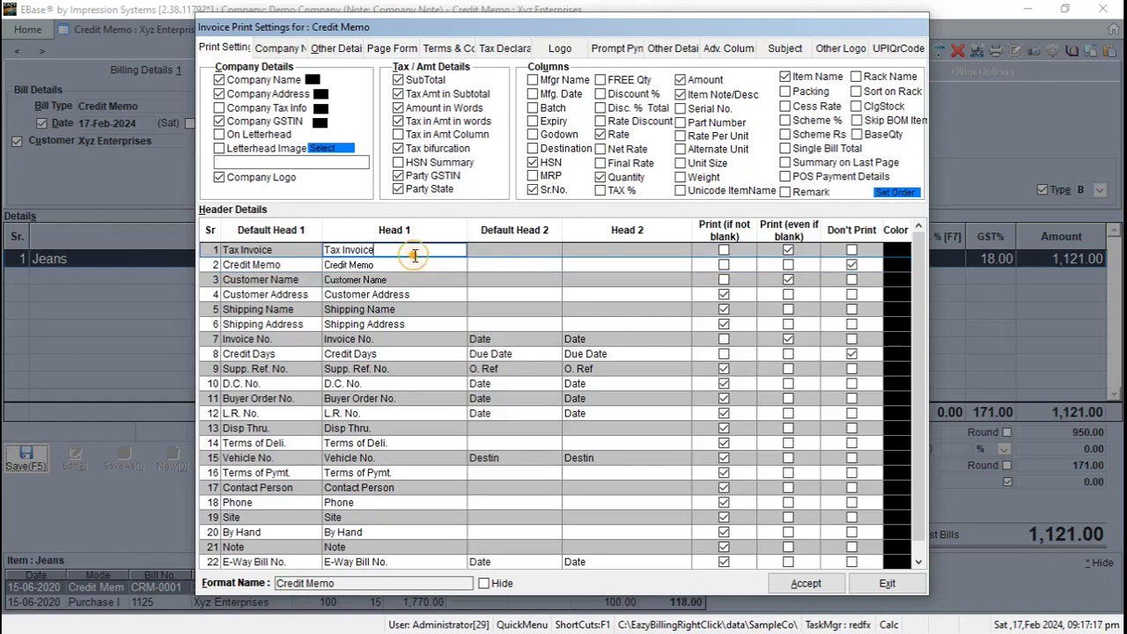
pyautogui.press('BackSpace')
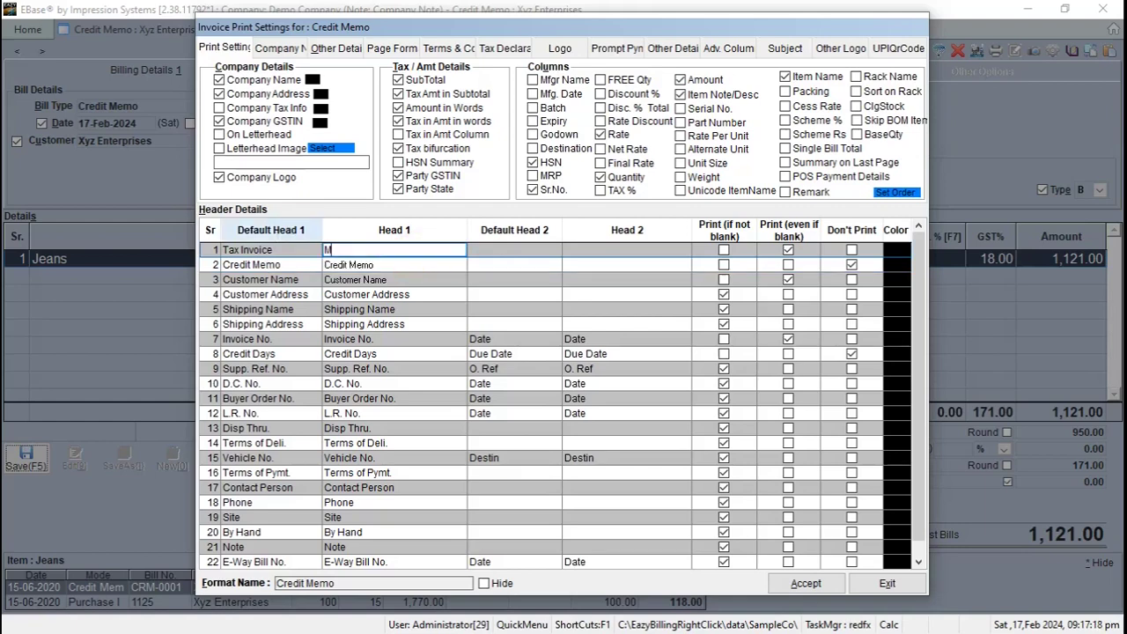
pyautogui.write('My GST Invoice')
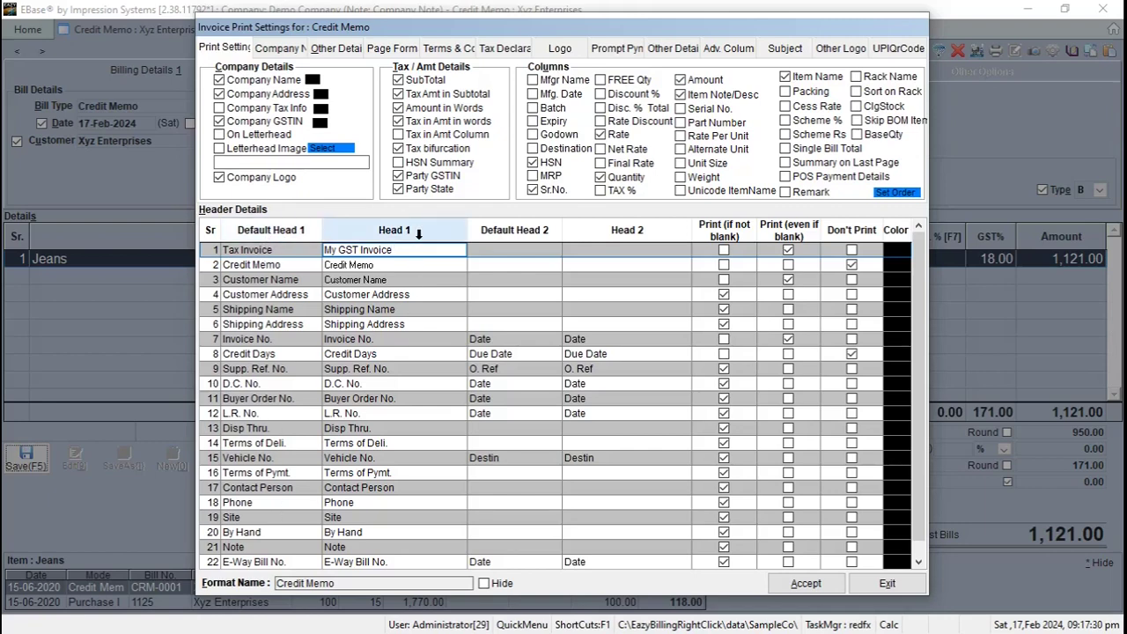
pyautogui.scroll(-4, 387, 459)
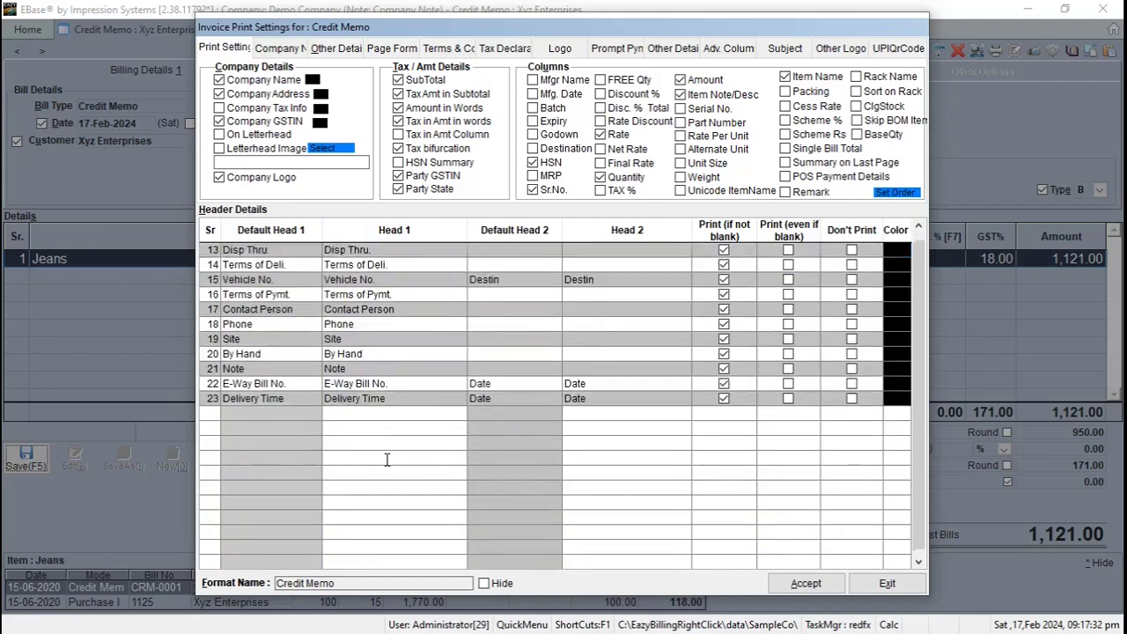
pyautogui.scroll(4, 387, 459)
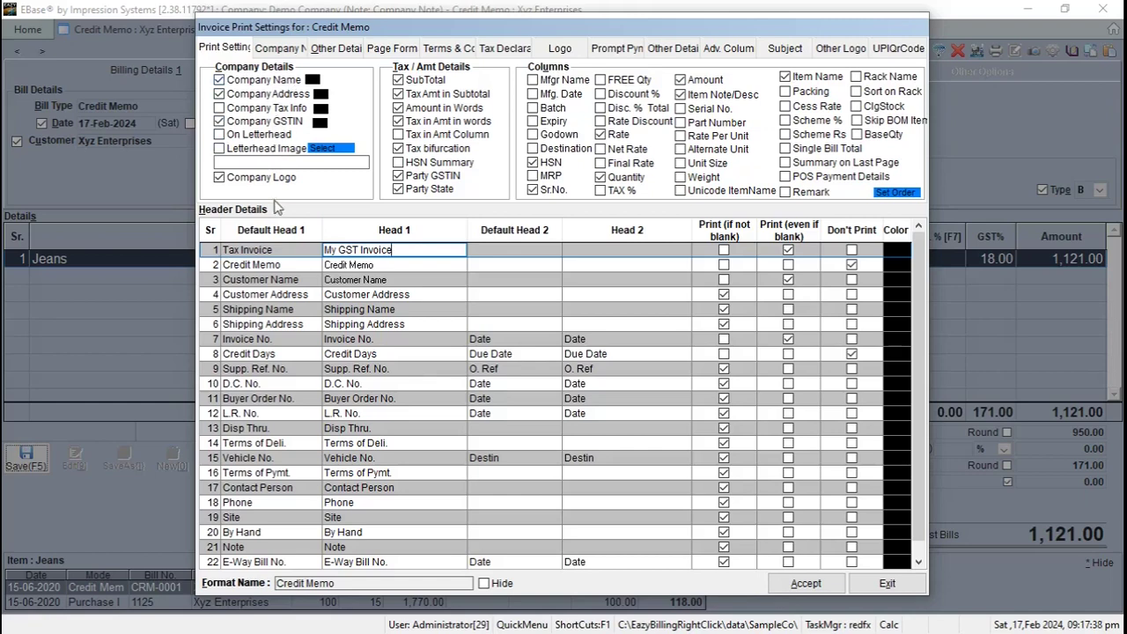
# Step: Review the remaining invoice print settings, from company name and page format through logo and UPI QR code, and accept the settings
pyautogui.click(280, 48)
pyautogui.click(332, 50)
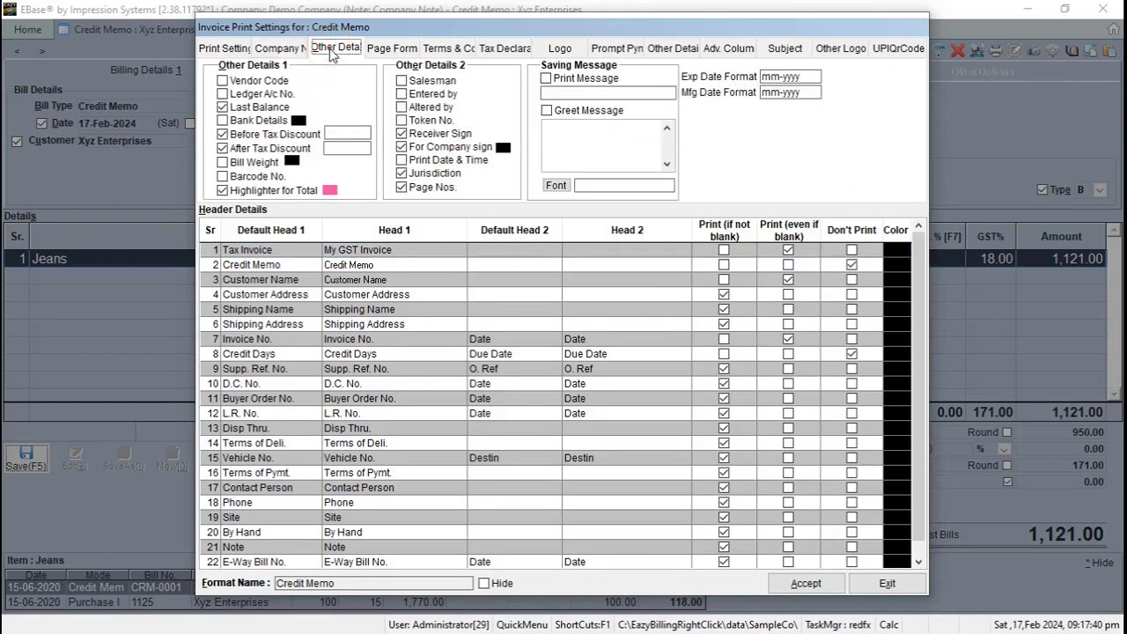
pyautogui.click(377, 51)
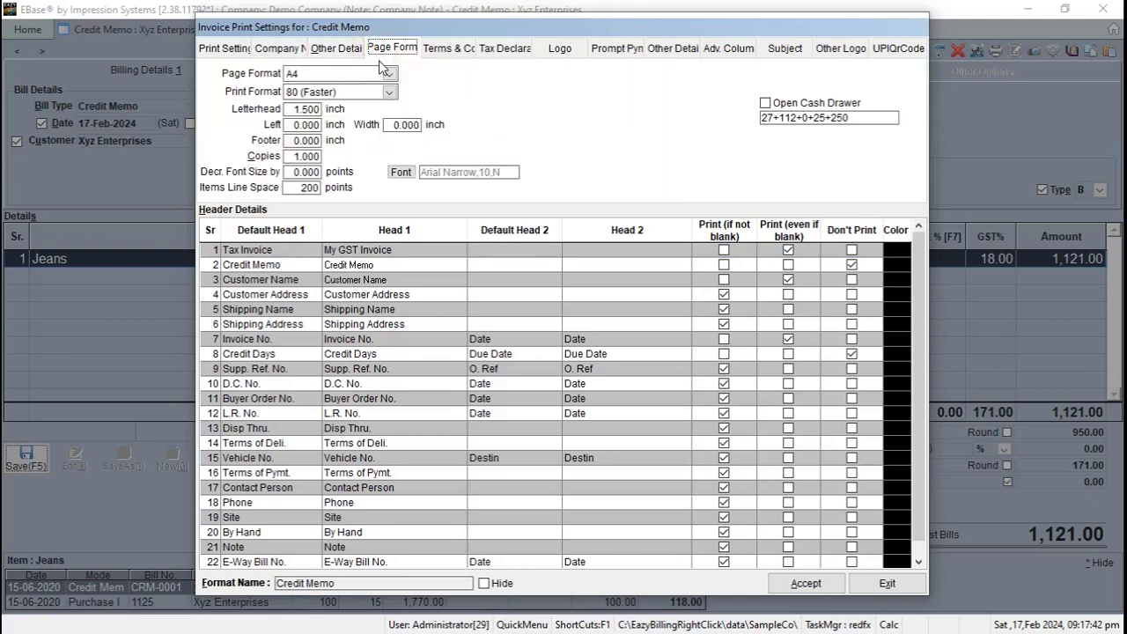
pyautogui.click(451, 49)
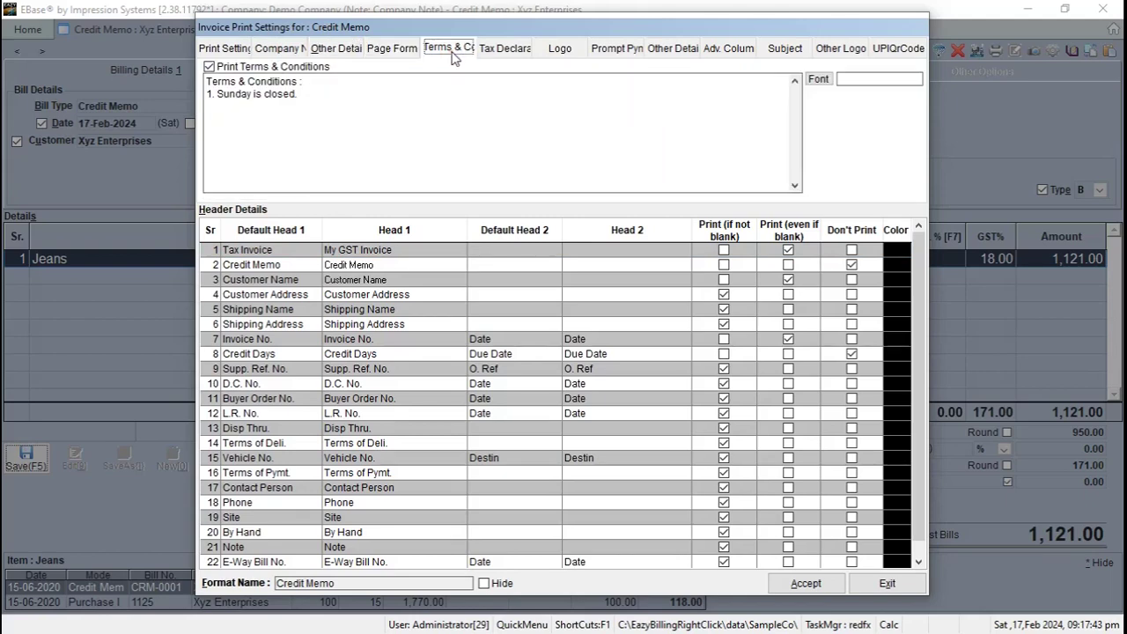
pyautogui.click(498, 49)
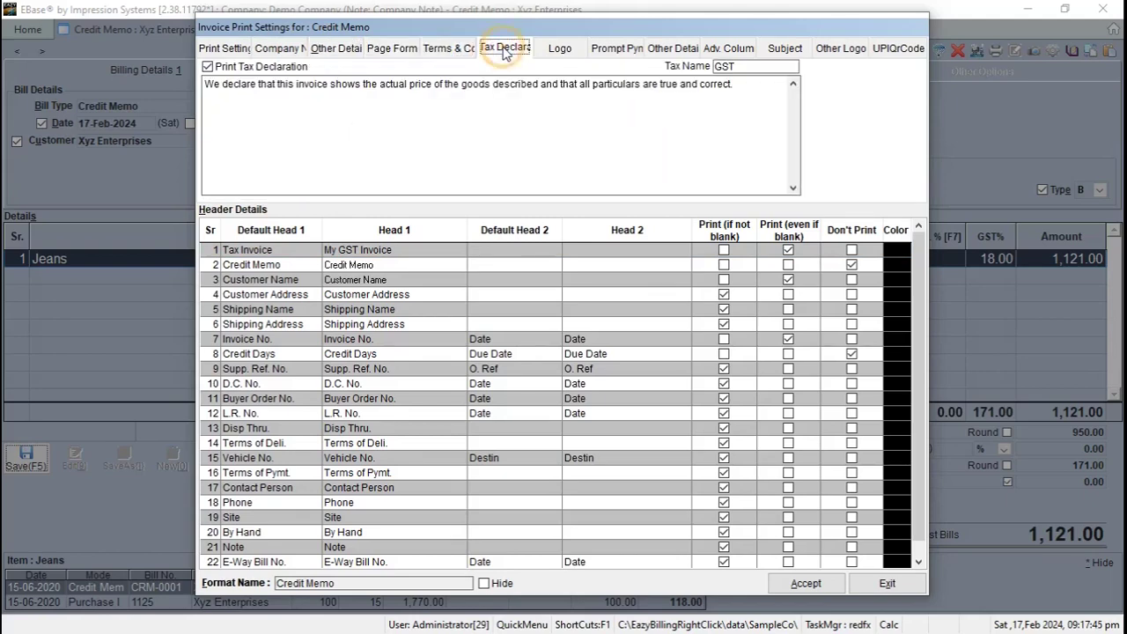
pyautogui.click(563, 51)
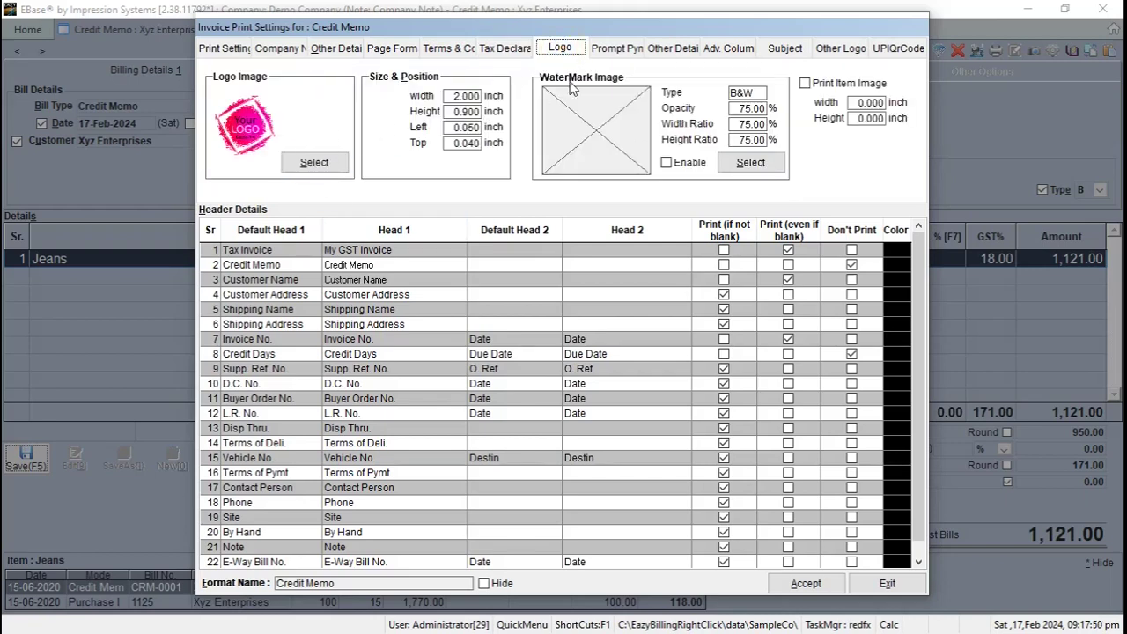
pyautogui.click(619, 51)
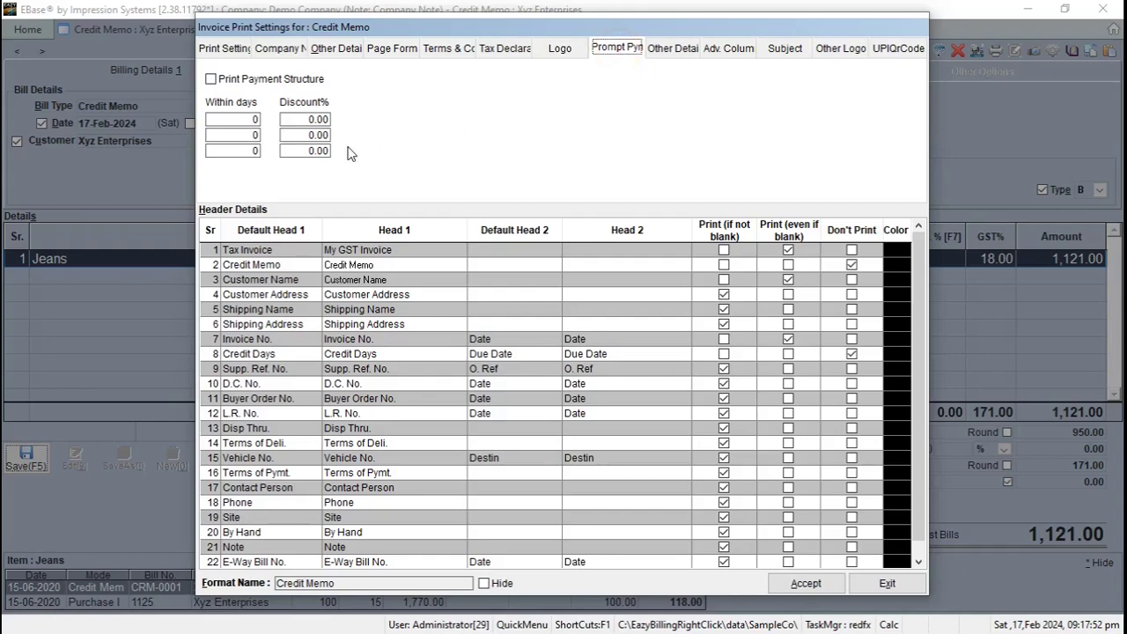
pyautogui.click(662, 49)
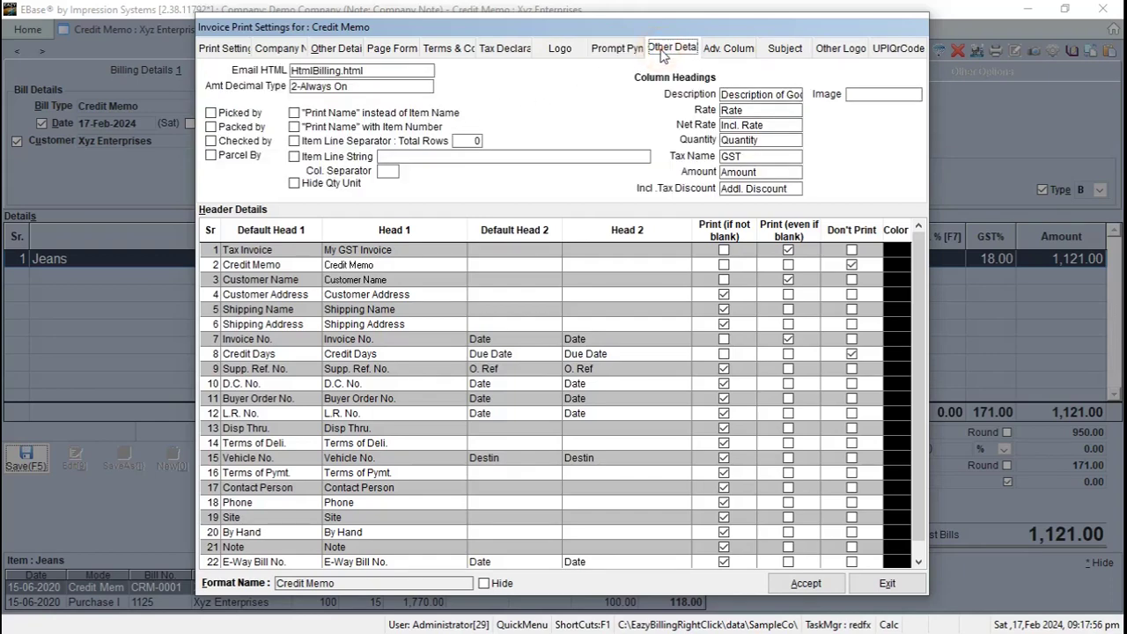
pyautogui.click(729, 49)
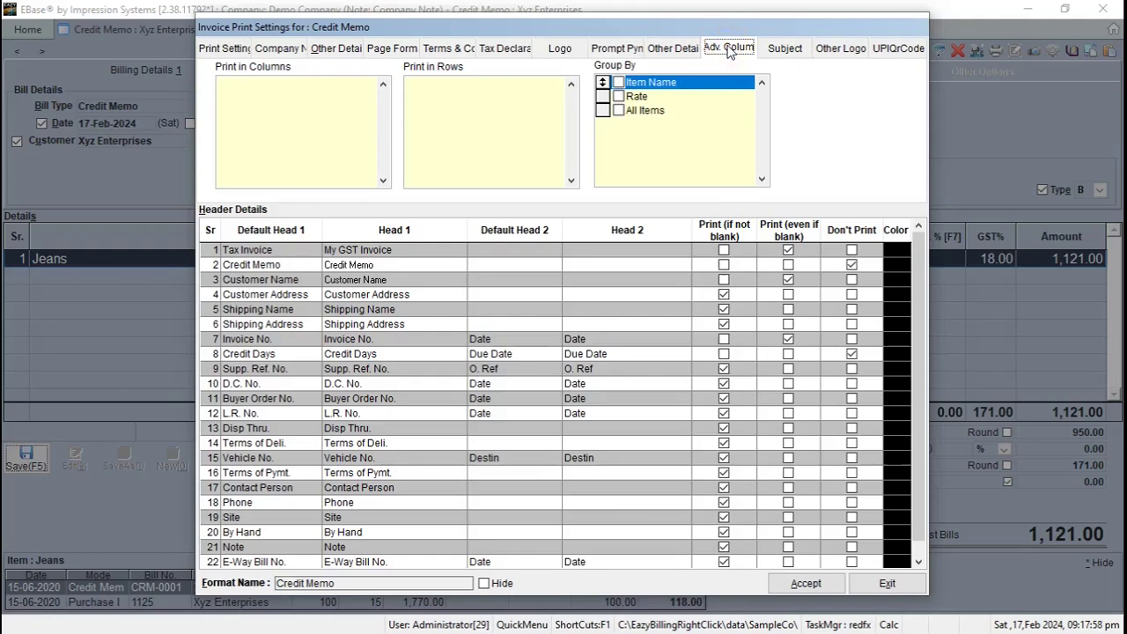
pyautogui.click(776, 48)
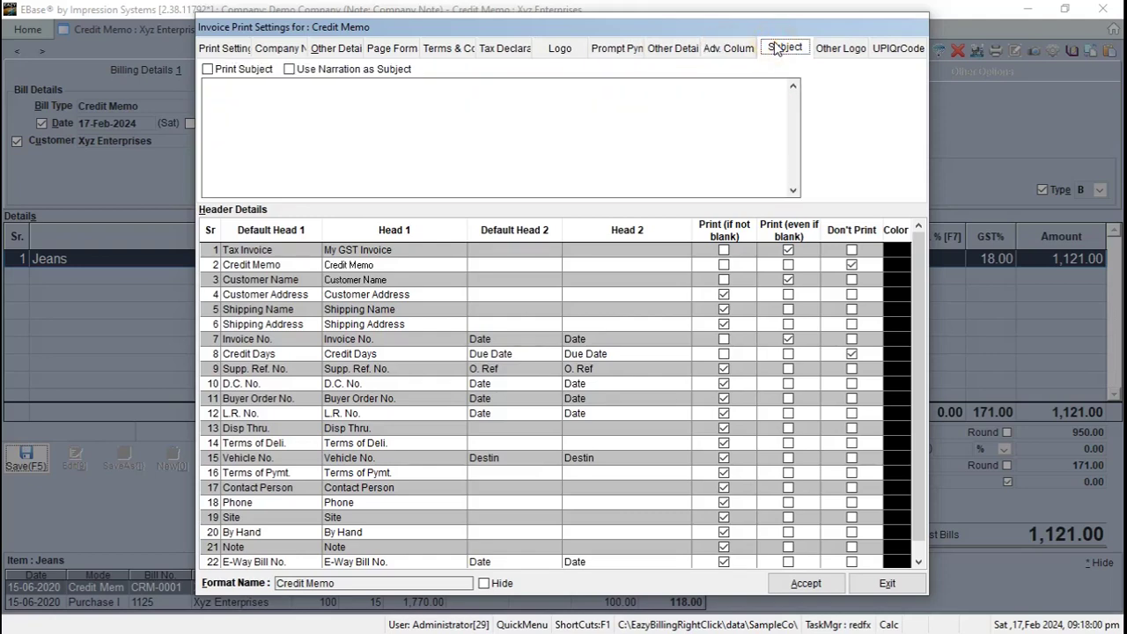
pyautogui.click(838, 50)
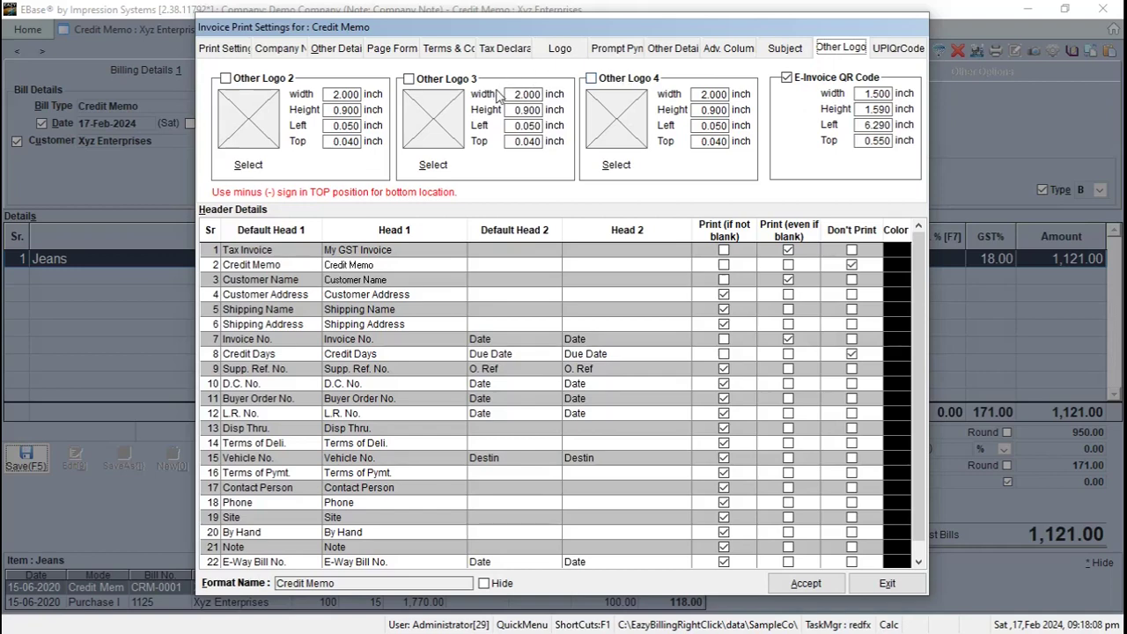
pyautogui.click(914, 49)
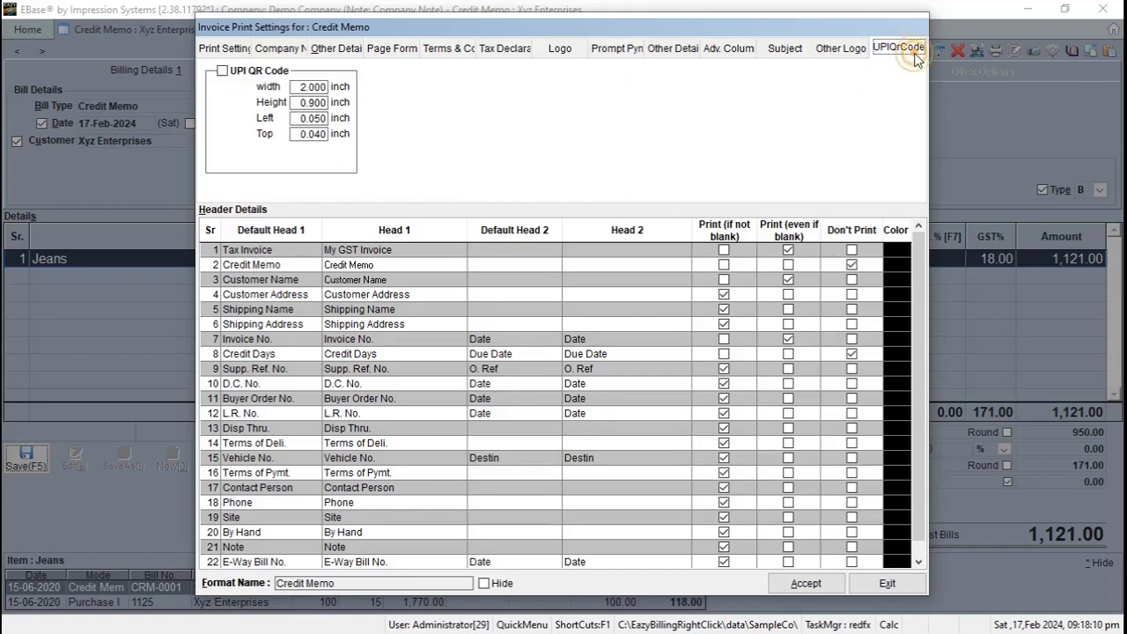
pyautogui.click(805, 583)
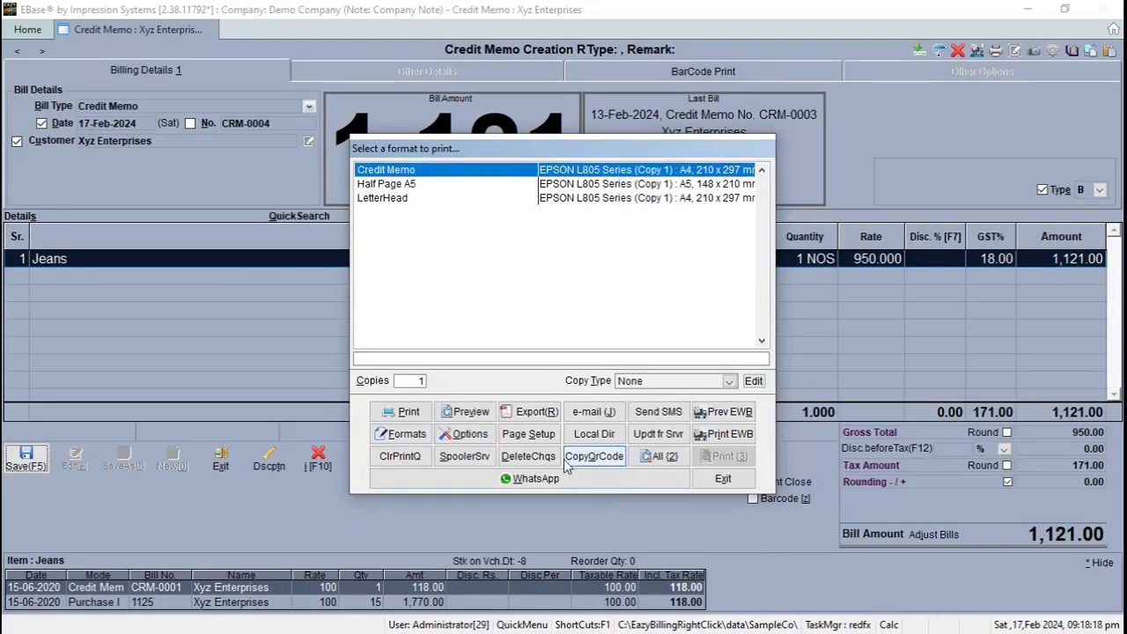
# Step: Preview the bill in the Credit Memo format to check the changed heading and HSN column, and close the preview
pyautogui.click(466, 412)
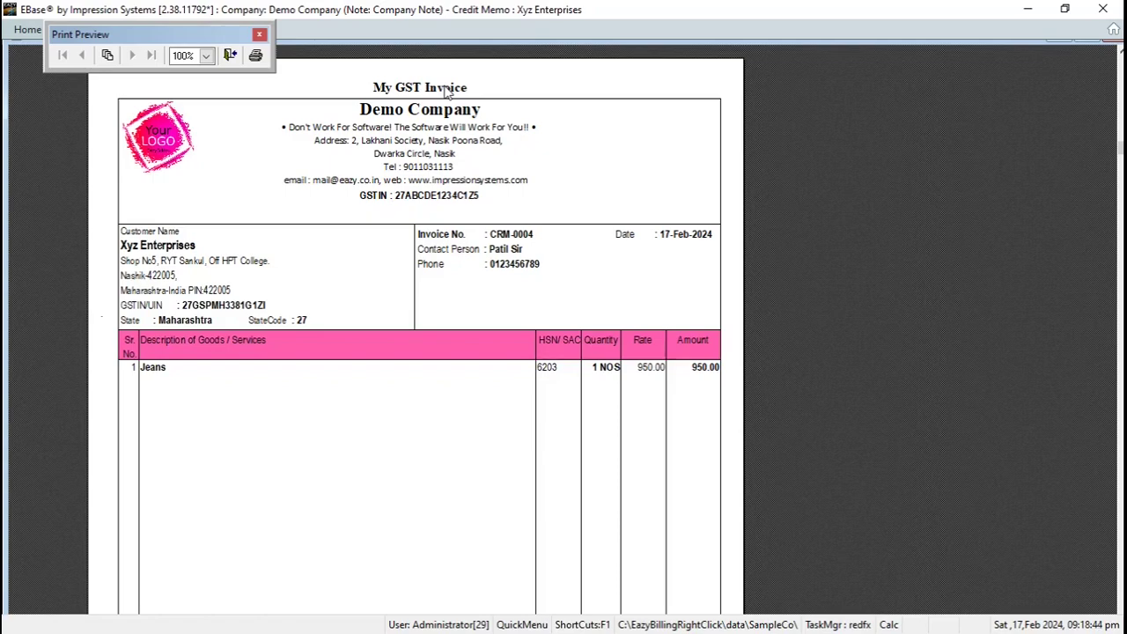
pyautogui.press('Escape')
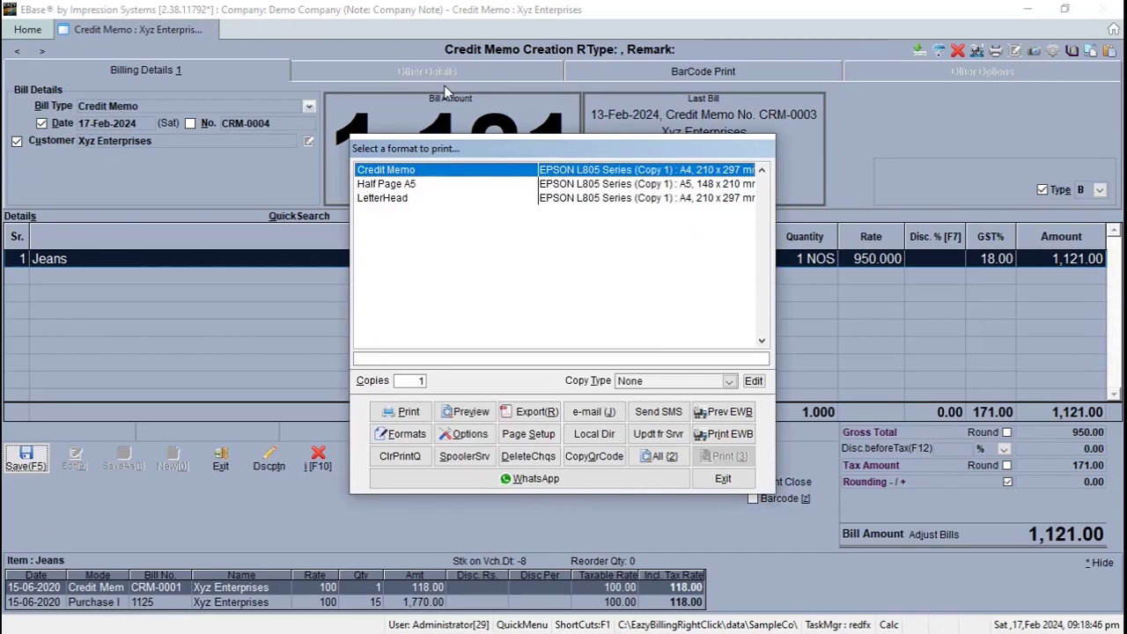
# Step: Look at the Half Page A5 and LetterHead print formats, then leave format selection and the sales bill entry for the home screen
pyautogui.click(420, 184)
pyautogui.click(410, 199)
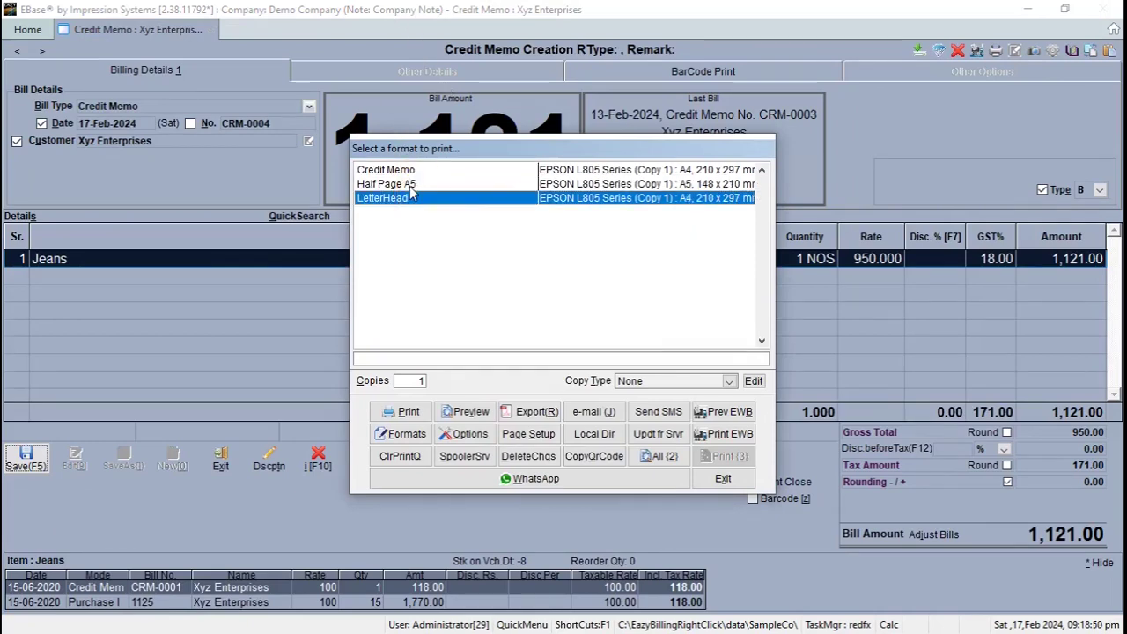
pyautogui.press('Escape')
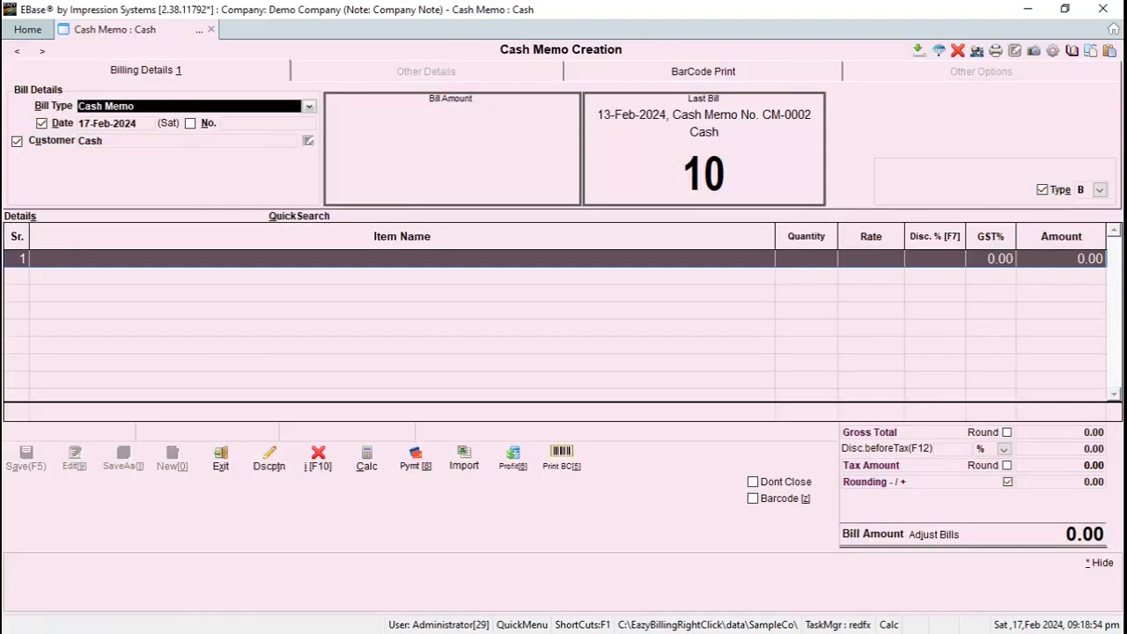
pyautogui.press('Escape')
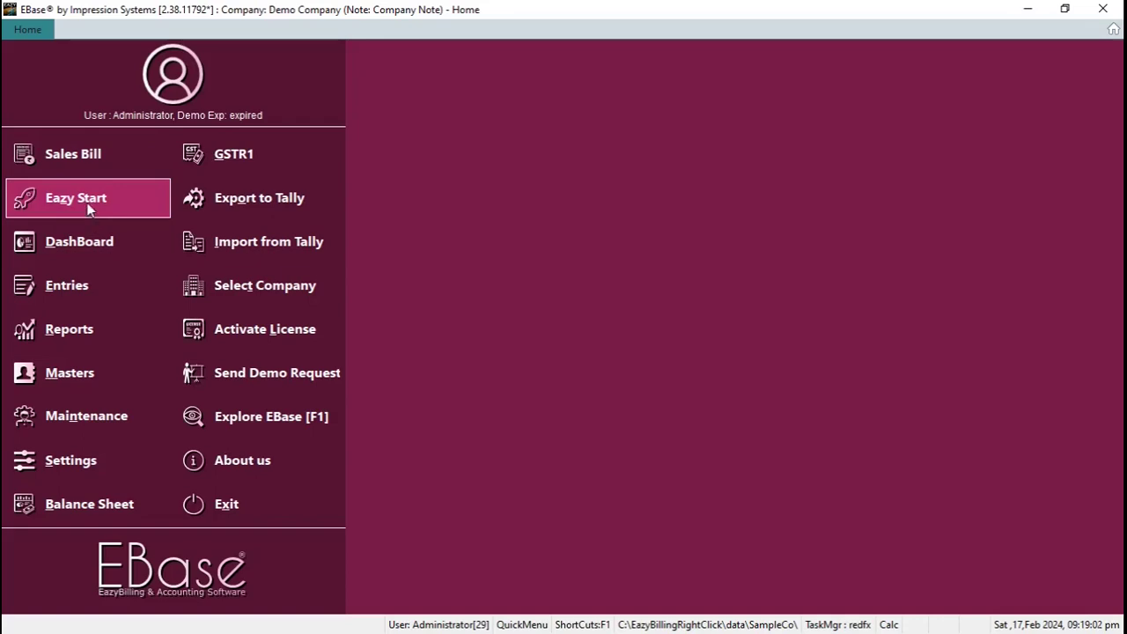
# Step: Open the DayBook register through Eazy Start and open its period start date for editing
pyautogui.click(88, 207)
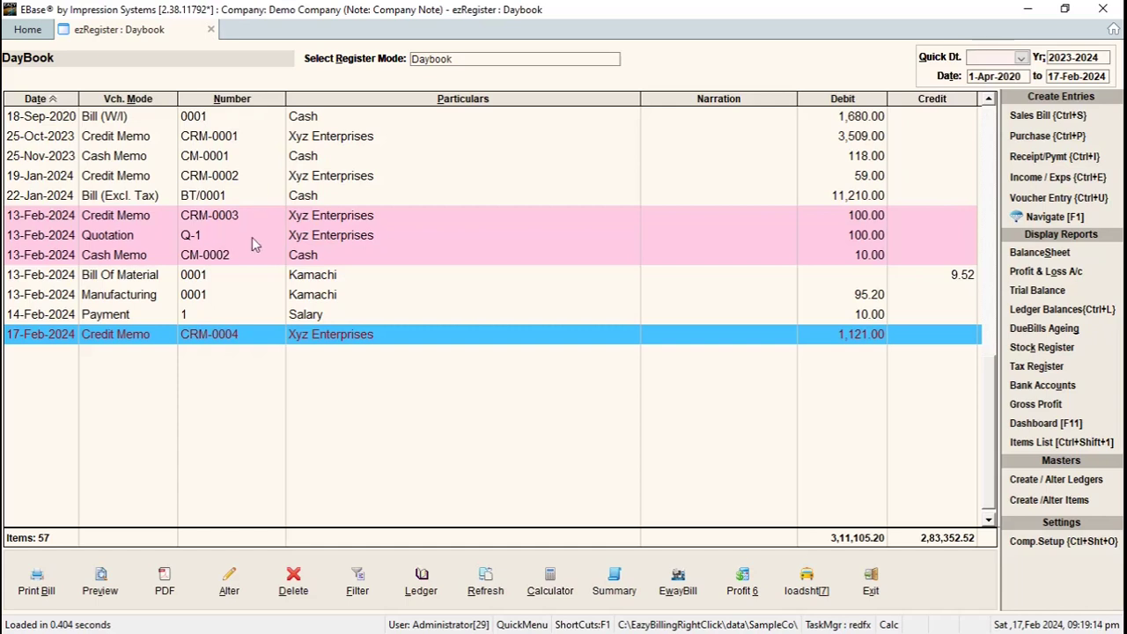
pyautogui.click(985, 75)
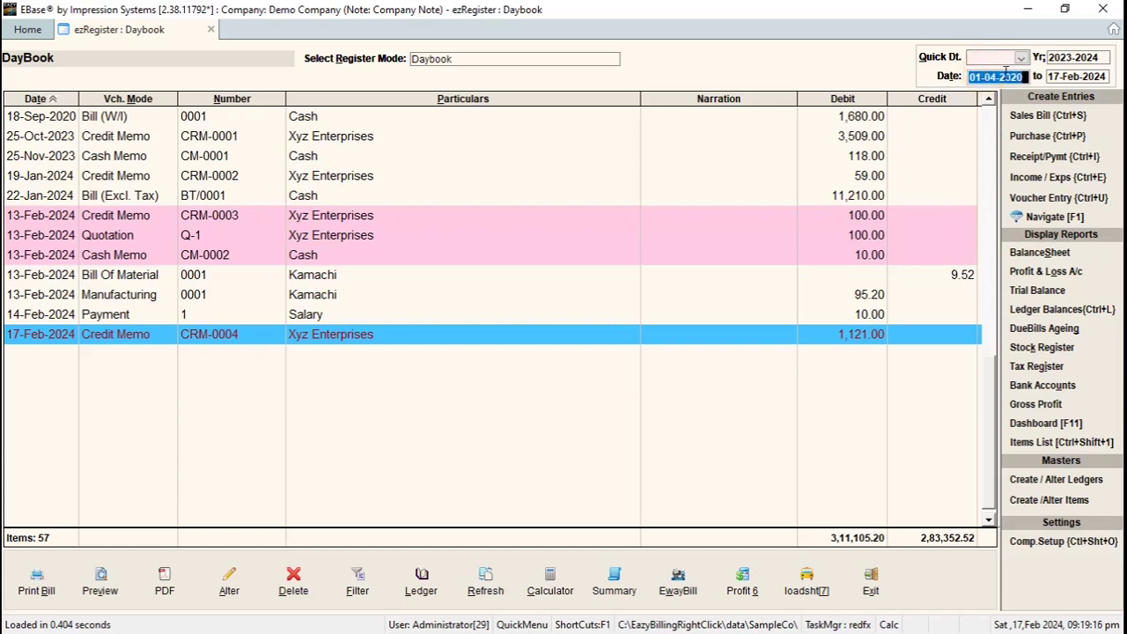